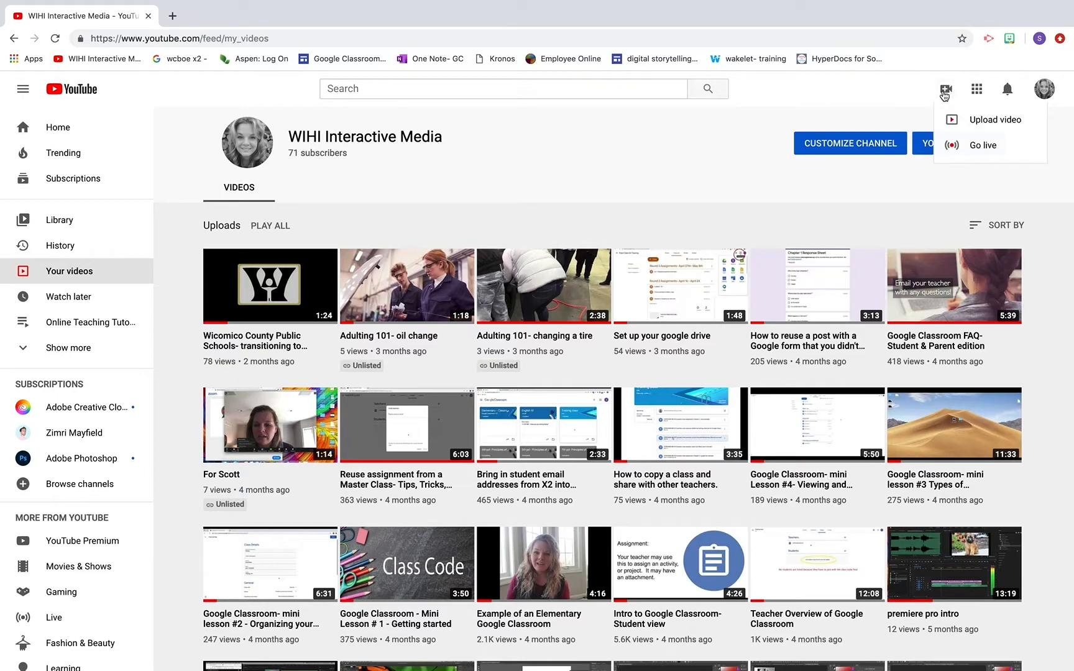
Start a video upload using the file "How to set up your YouTube channel.mp4" from the "set up channel" folder.
left_click(975, 127)
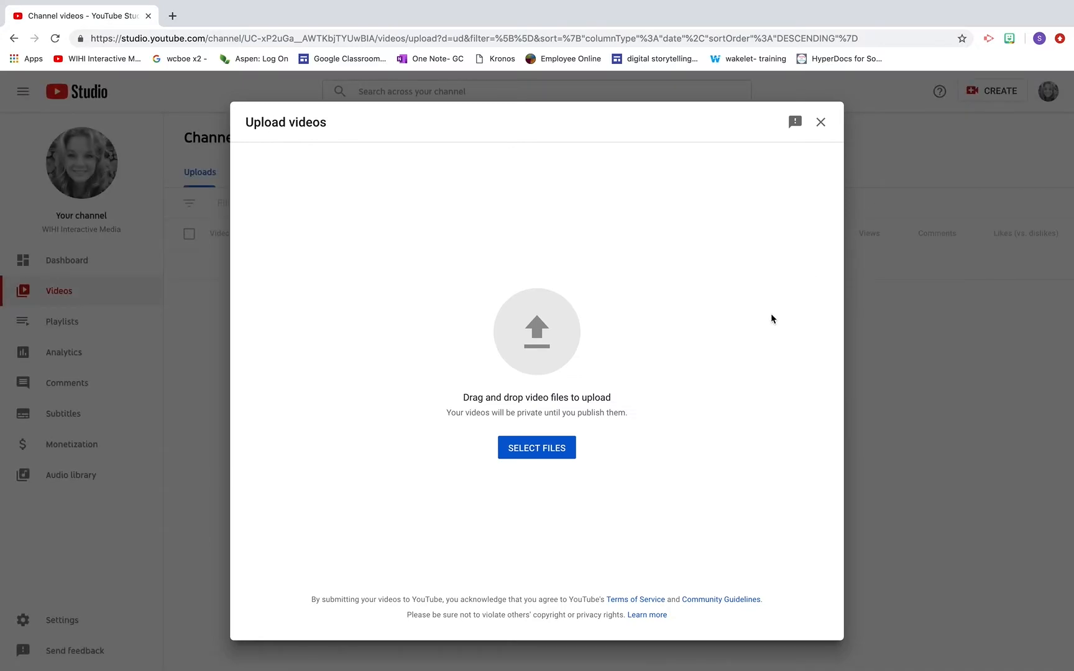
left_click(534, 450)
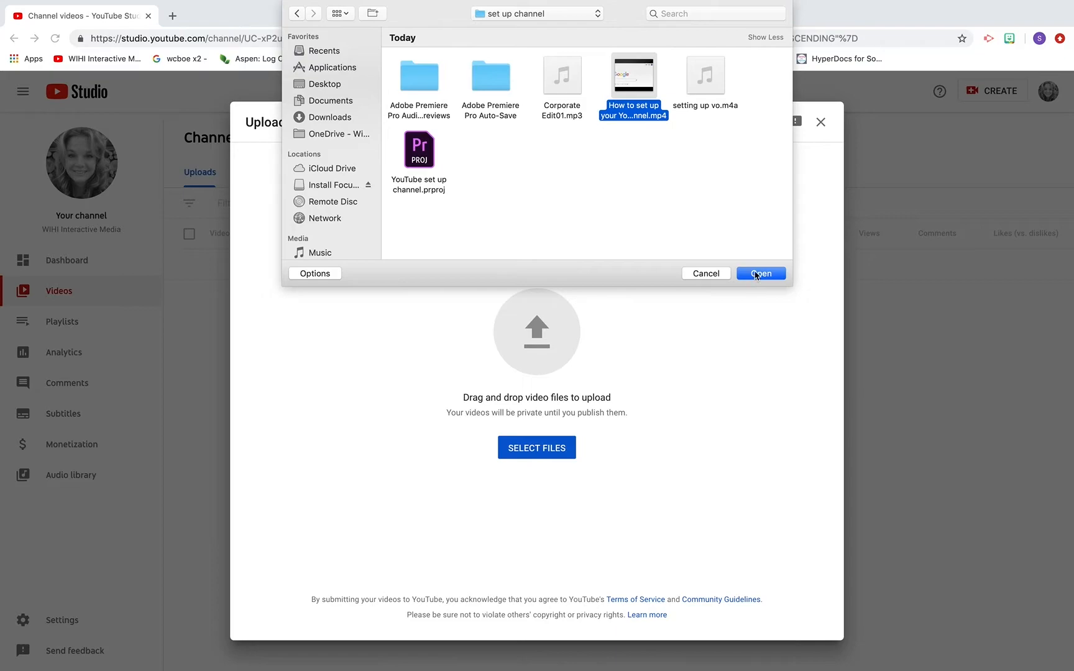
left_click(759, 273)
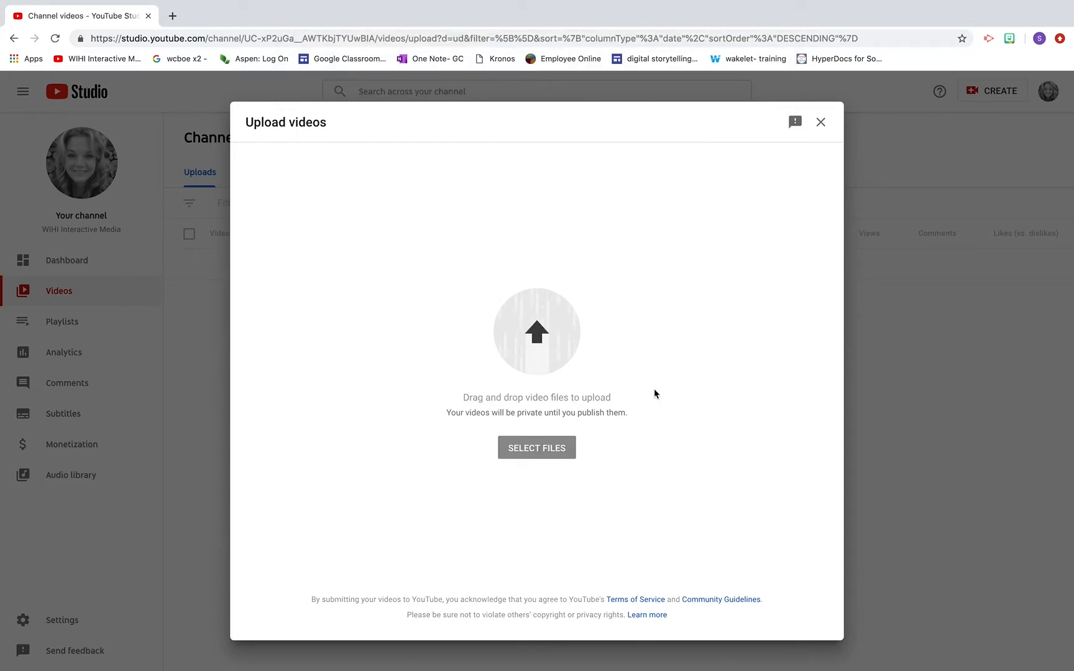
Title the video "Getting started with YouTube- setting up your channel".
type("Getting star")
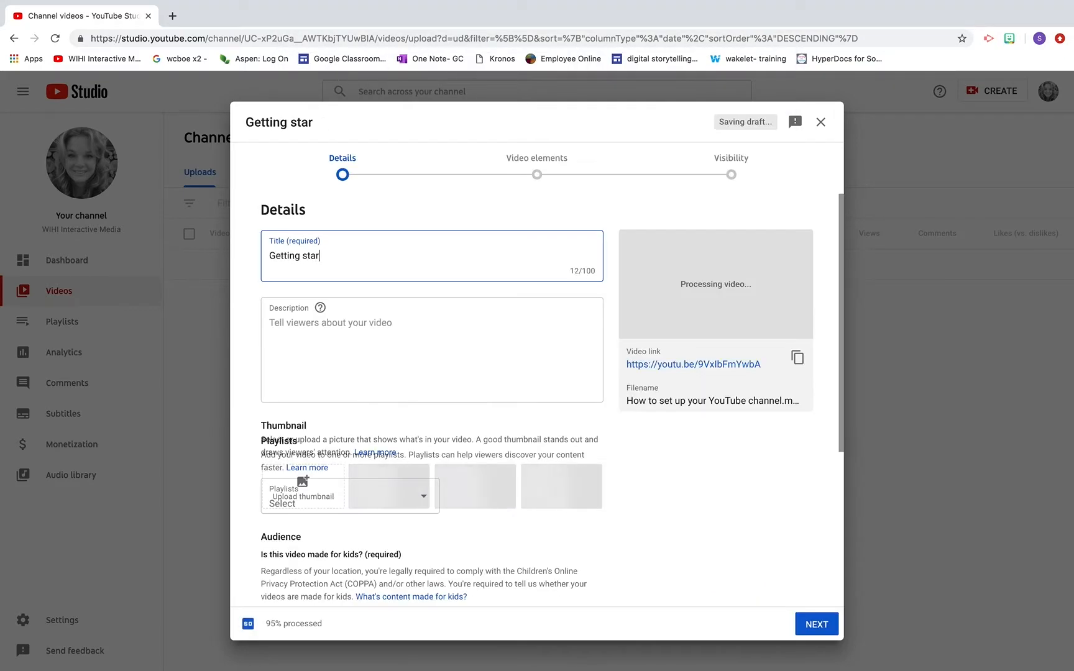
type("ted with YouTube- setting up y")
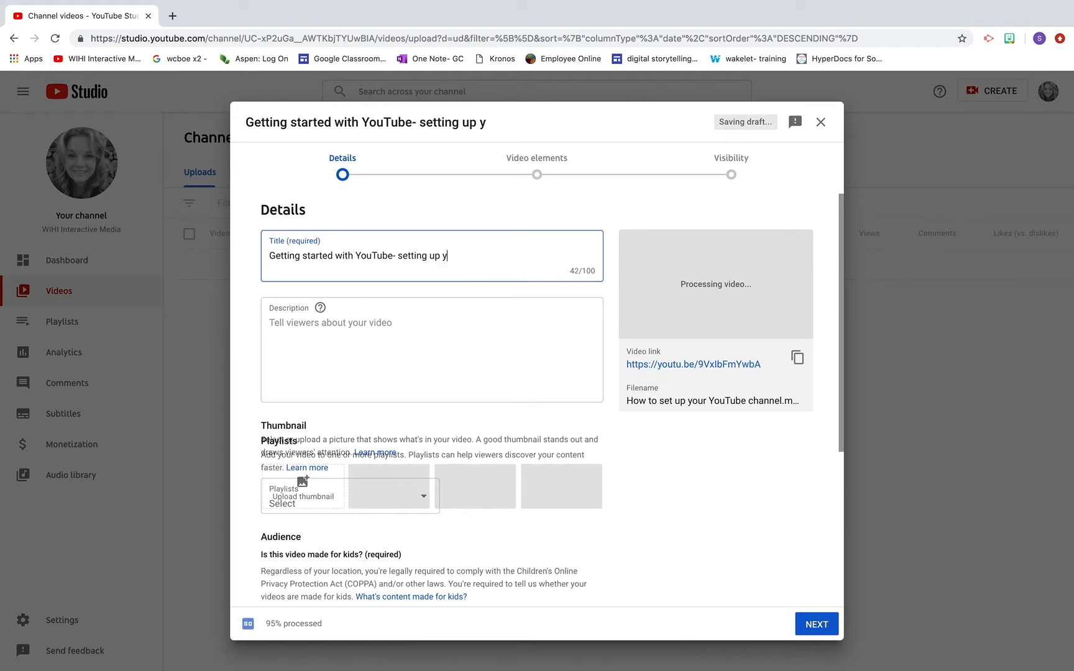
type("our channel")
Enter the description "This video will show Wicomico County BOE teachers how to set up their Youtube Channel through their BOE account.".
left_click(330, 324)
type("This video will show Wicomico Co")
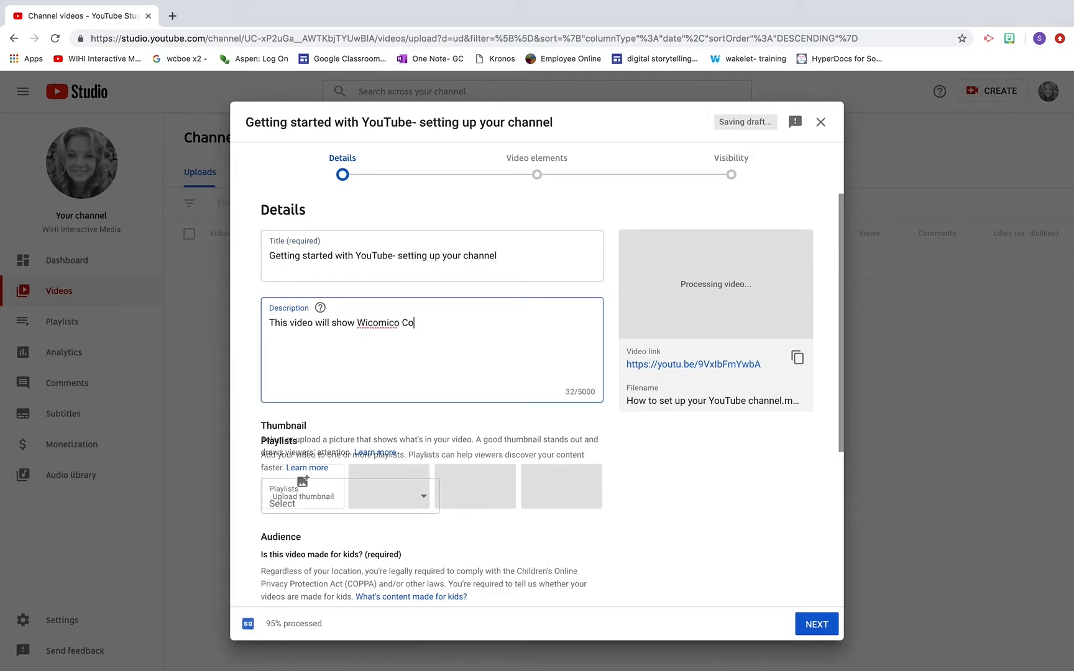
type("unty BOE teachers how to set up their Youtube Channel t")
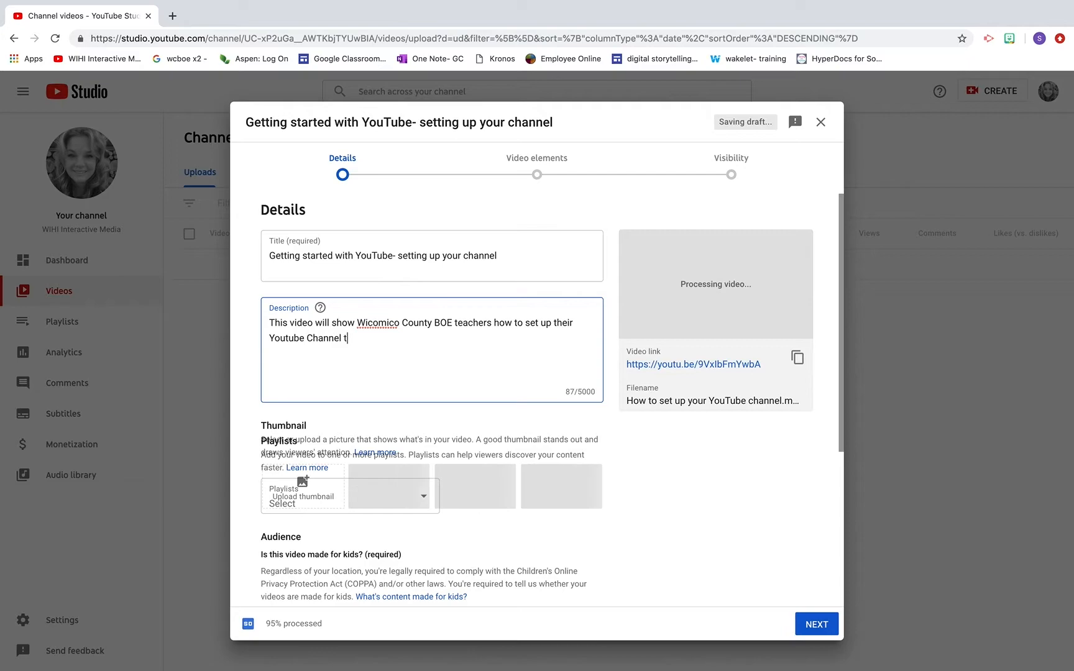
type("hrough their BOE account.")
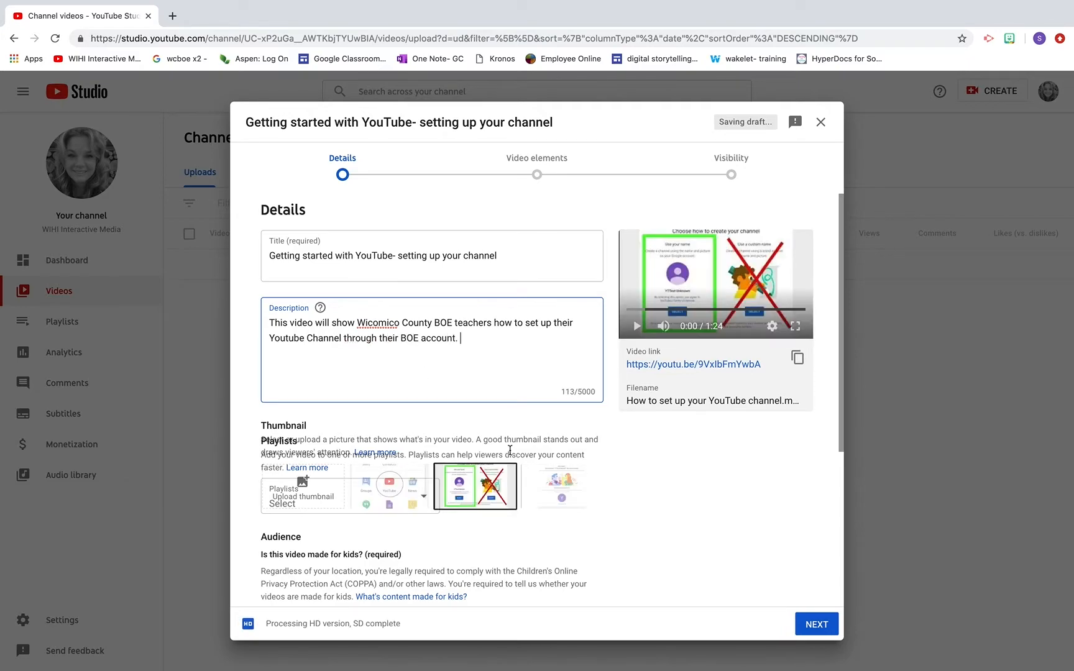
Add the video to the Online Teaching Tutorials playlist.
scroll(509, 450, "down", 2)
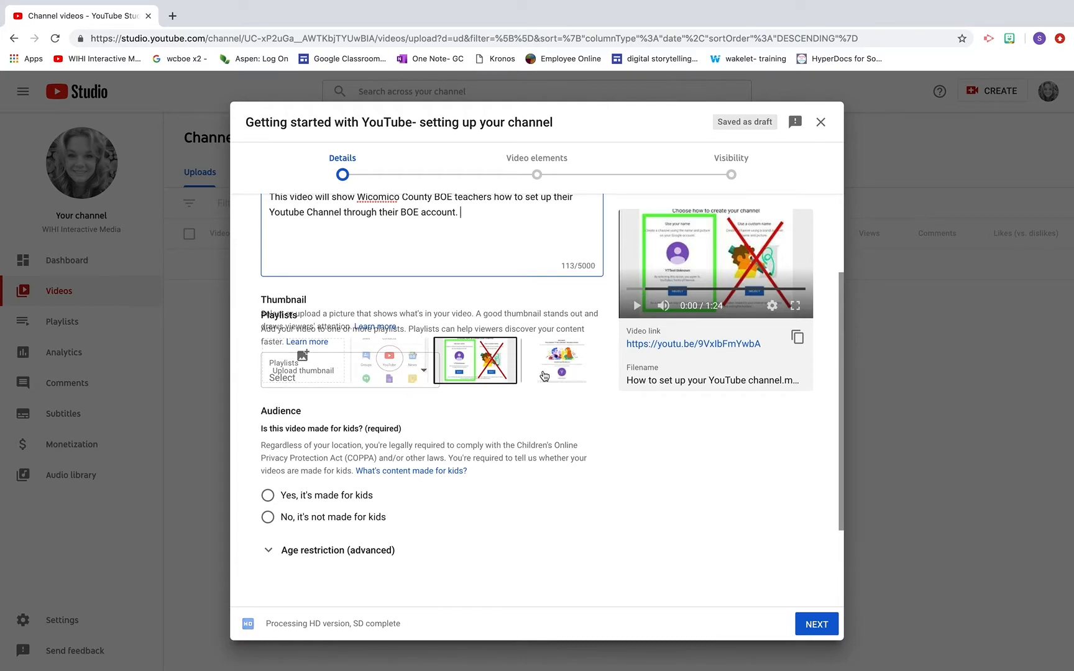
left_click(322, 373)
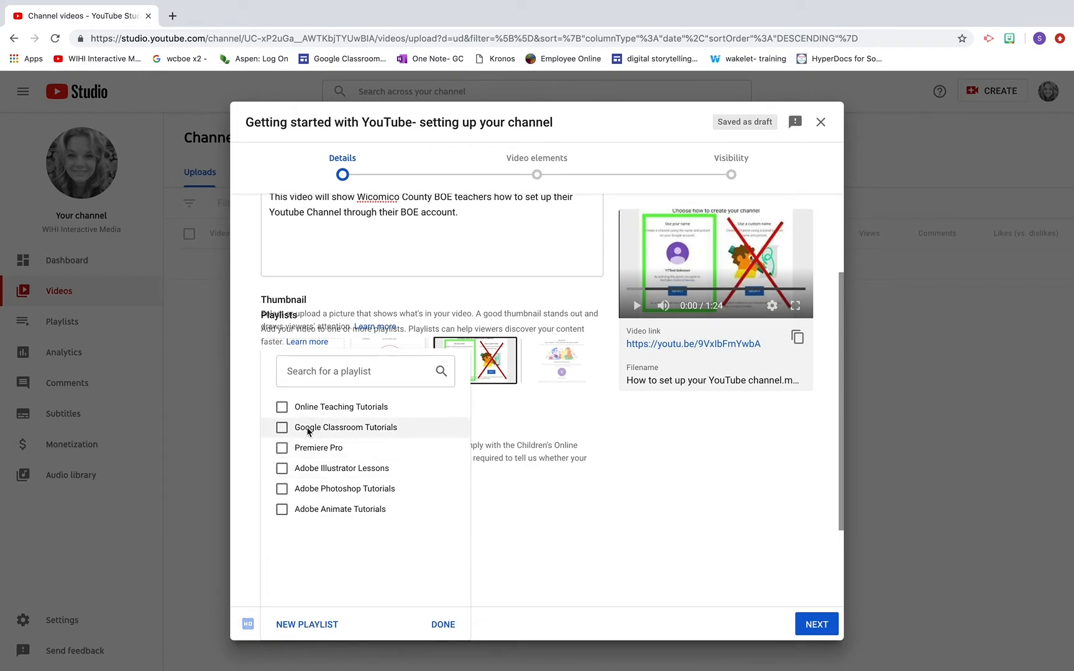
left_click(282, 408)
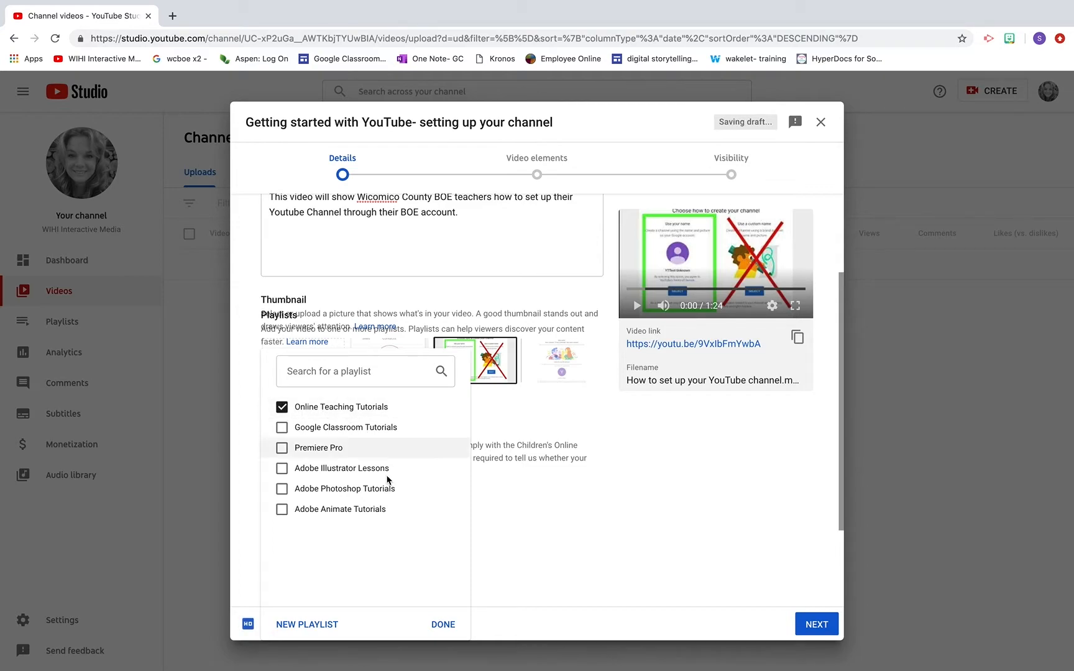
left_click(437, 625)
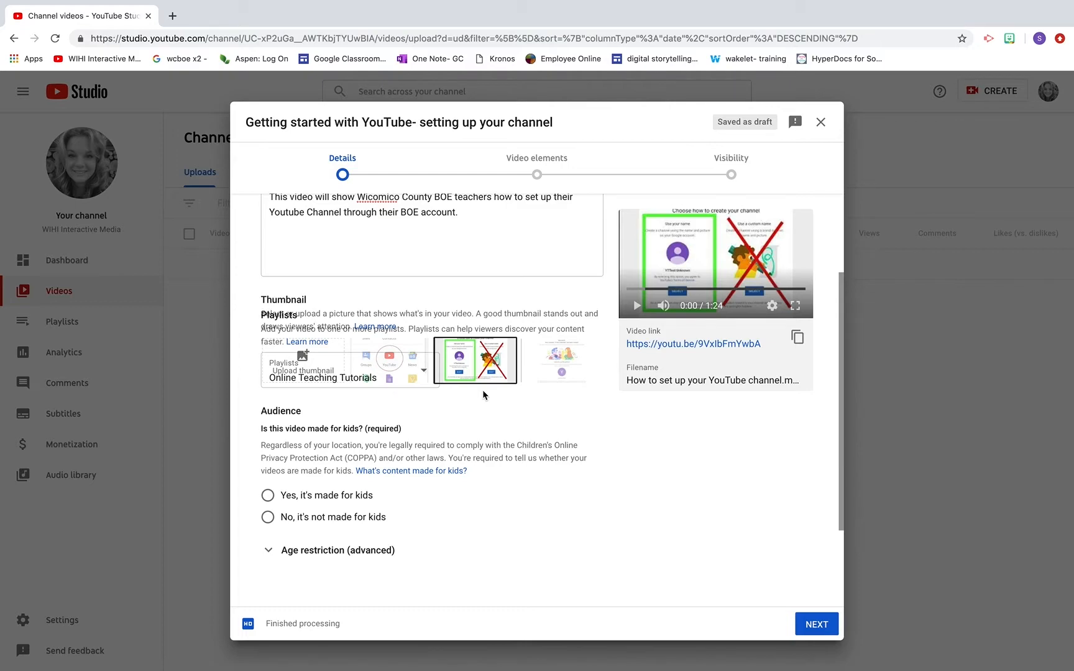
Choose the third suggested thumbnail and mark the video as not made for kids.
left_click(564, 367)
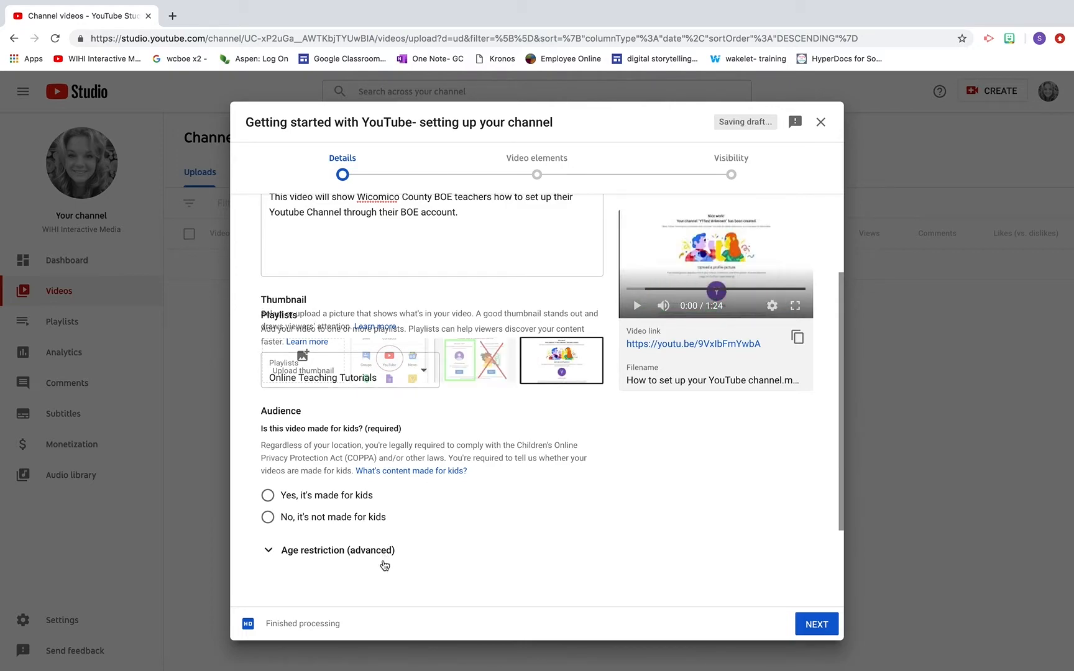
scroll(441, 545, "down", 1)
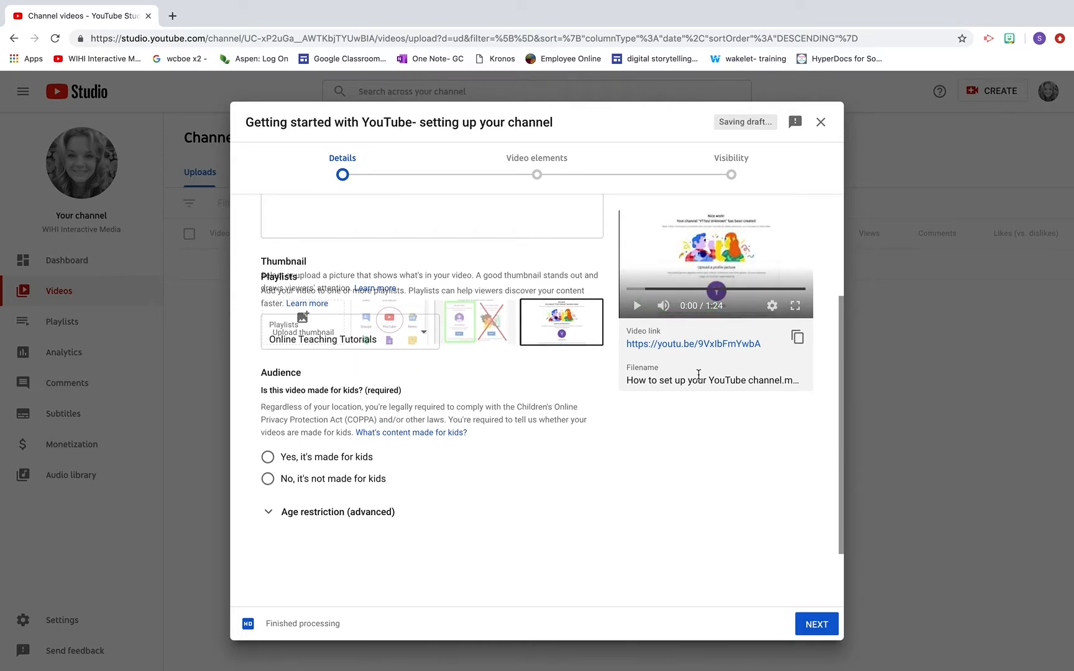
scroll(282, 401, "down", 2)
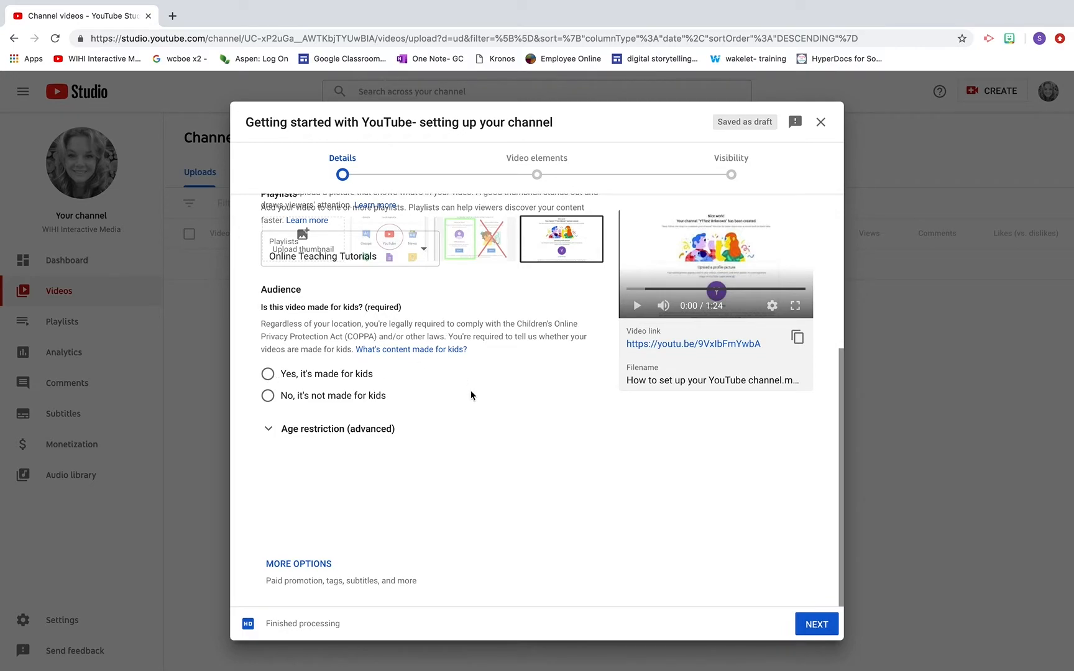
left_click(268, 397)
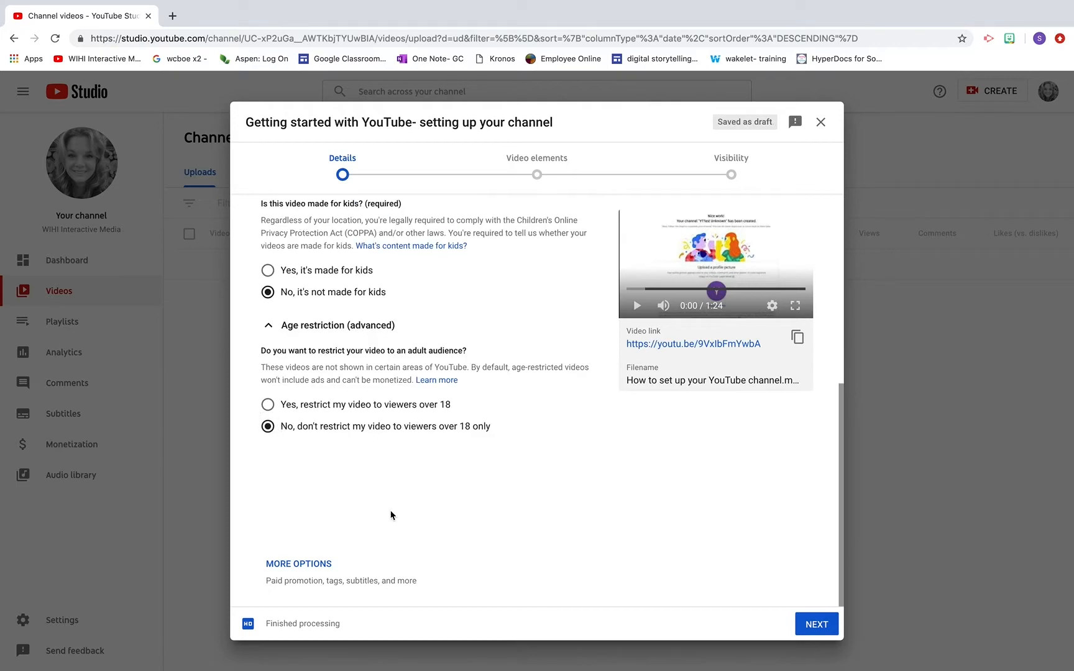
Expand the additional video options and add the tags "#youtube" and "#setting up a youtube channel".
left_click(317, 563)
scroll(390, 500, "down", 3)
scroll(389, 500, "down", 1)
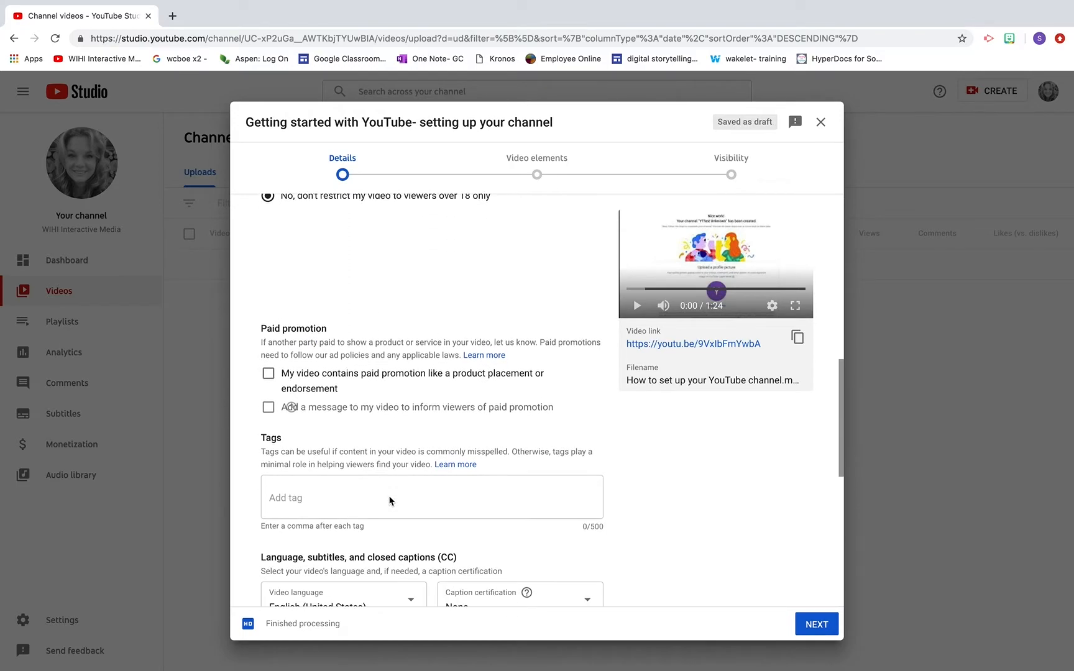
scroll(389, 496, "down", 1)
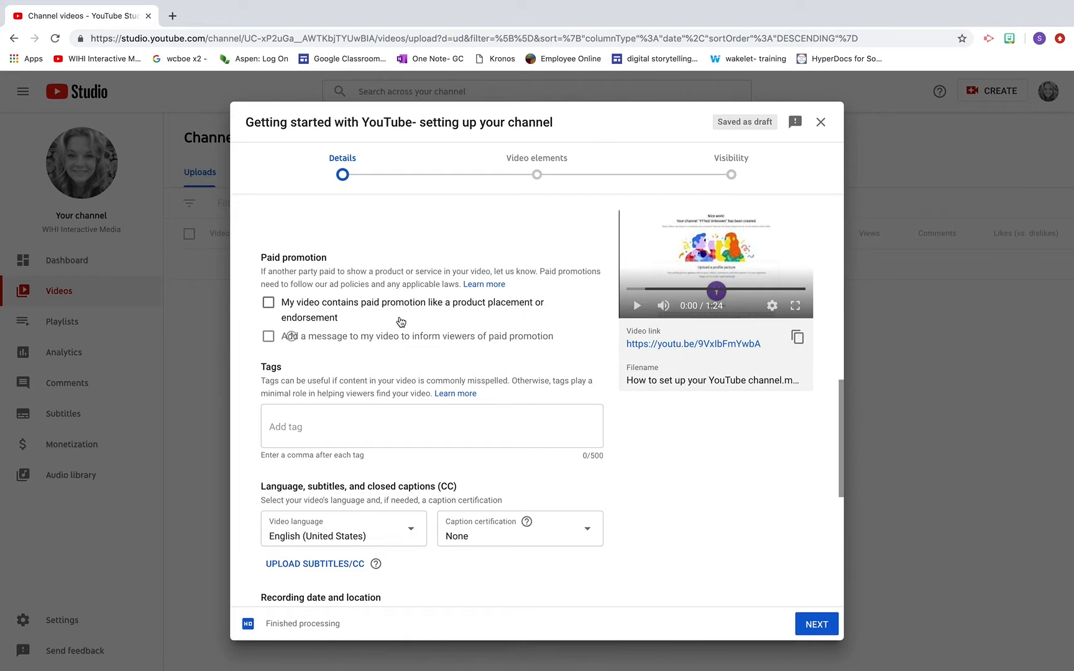
scroll(401, 330, "down", 1)
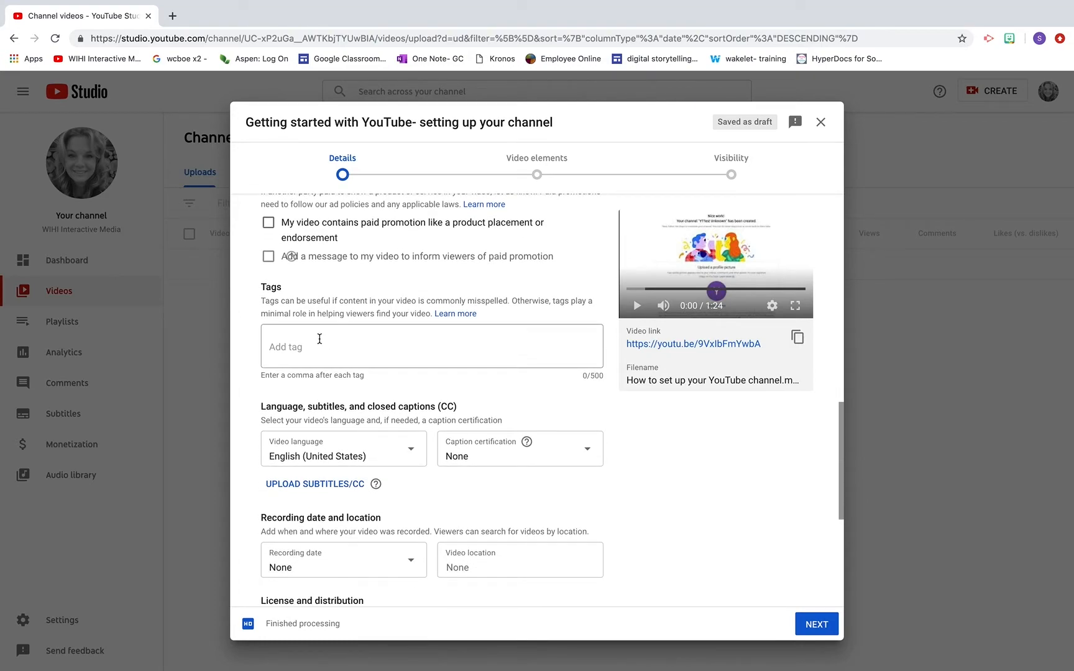
left_click(320, 339)
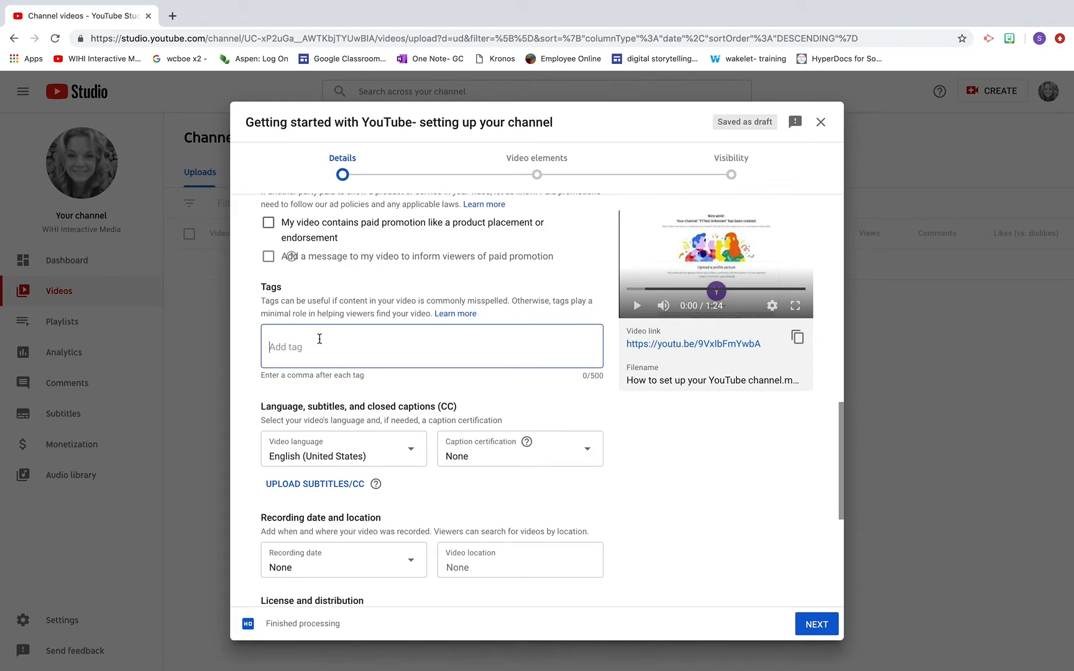
type("#youtube")
key("comma")
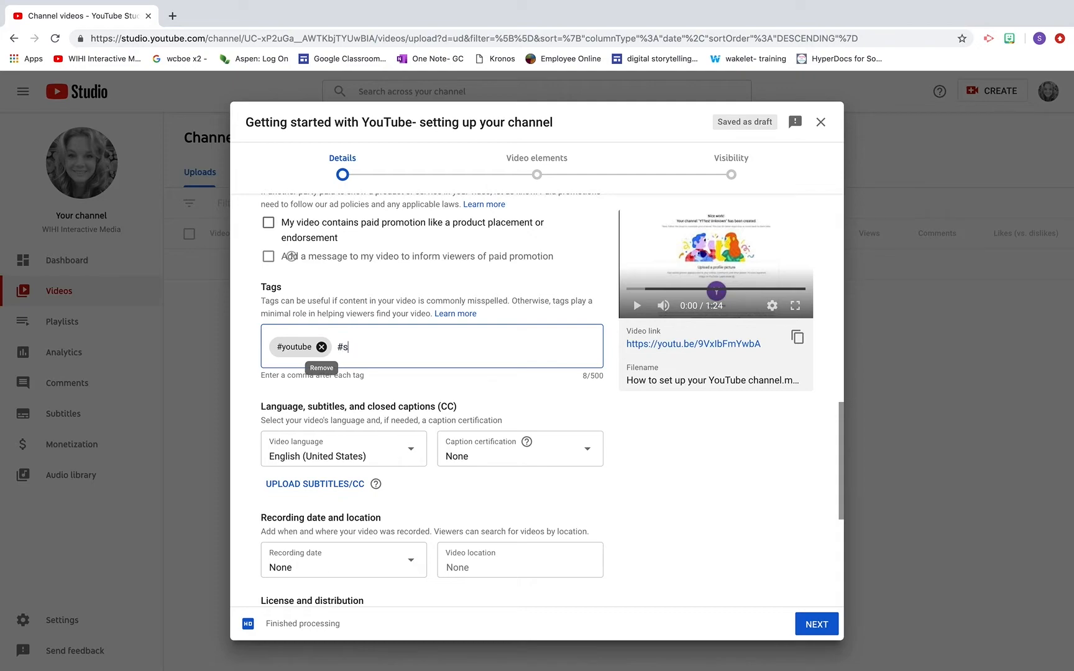
type("ing up a youtube c")
type(" han")
type(" channel")
key("comma")
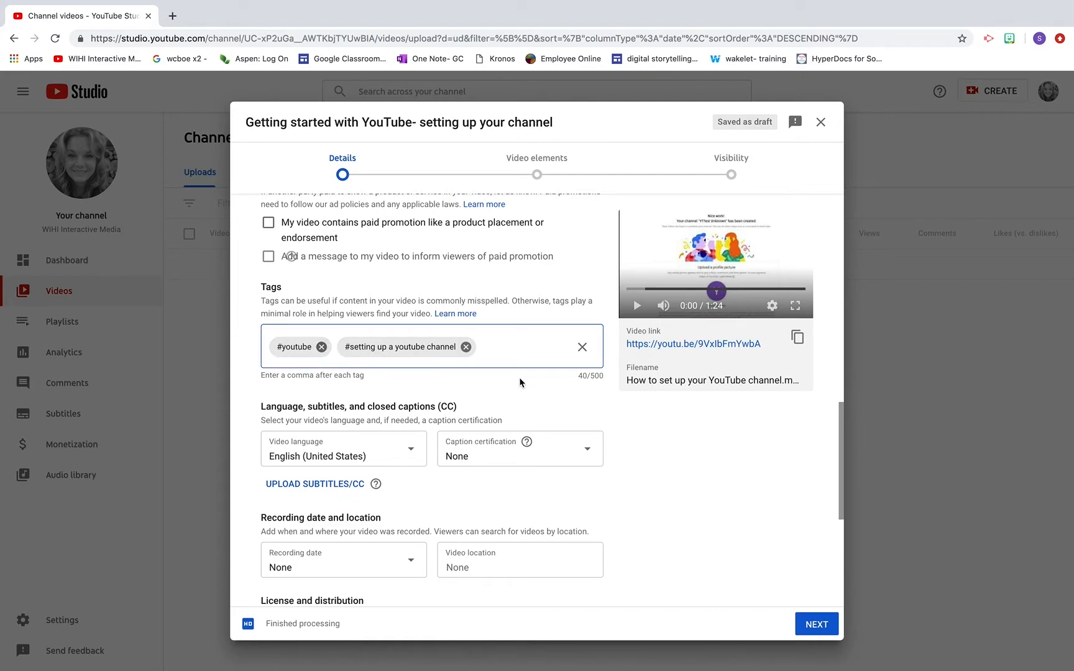
Set the video language to English (United States) and the caption certification to None.
scroll(510, 382, "down", 2)
scroll(511, 385, "down", 2)
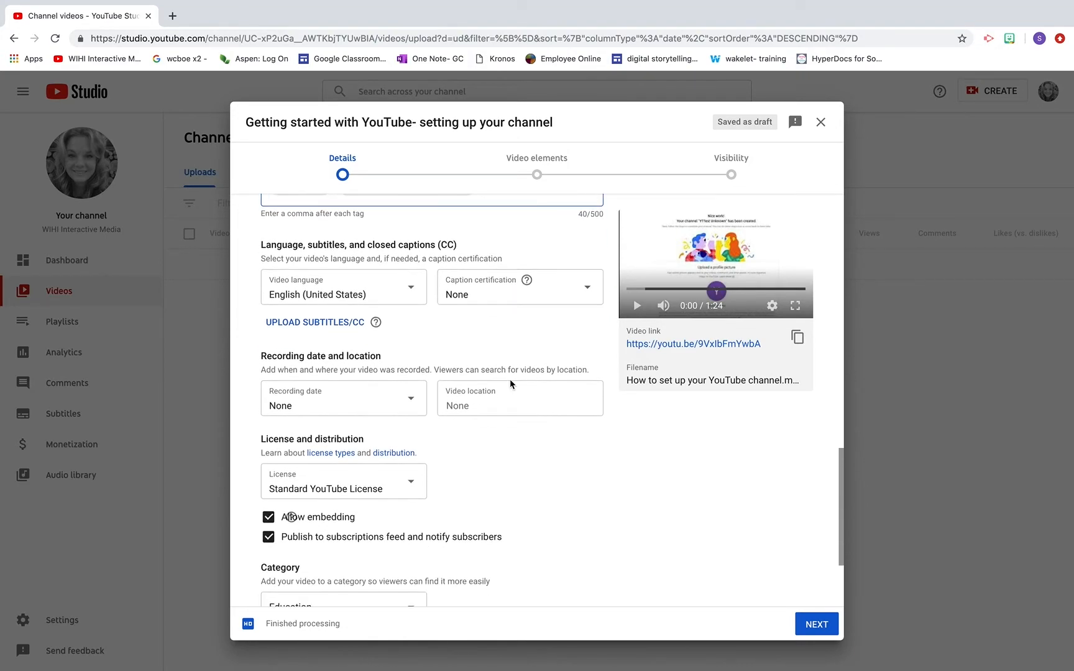
left_click(413, 289)
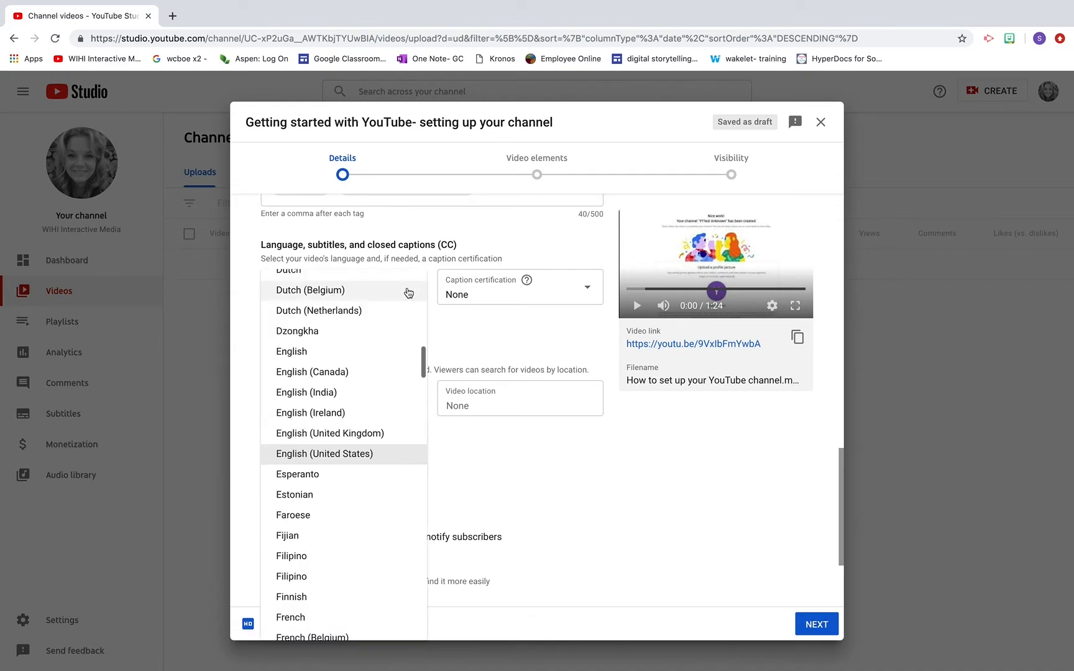
left_click(311, 454)
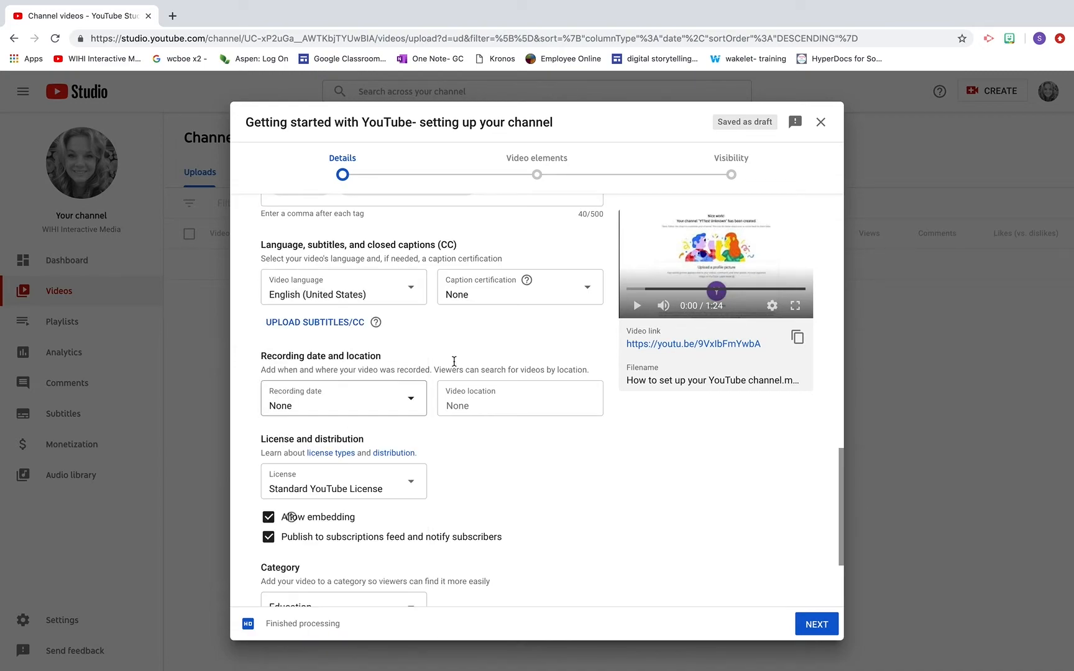
left_click(521, 297)
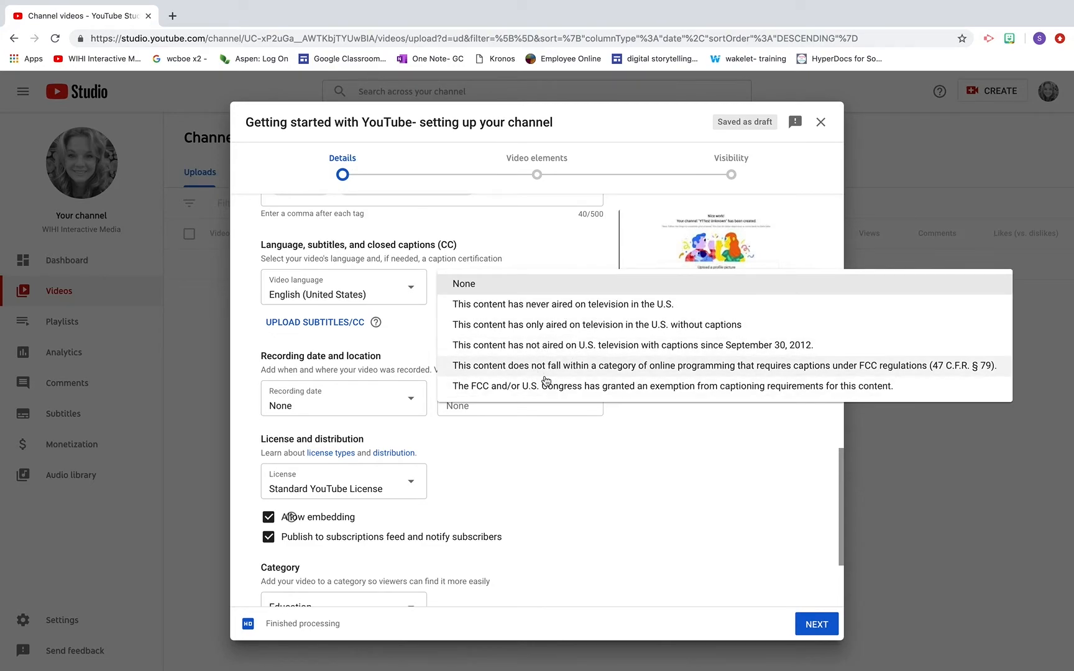
left_click(465, 290)
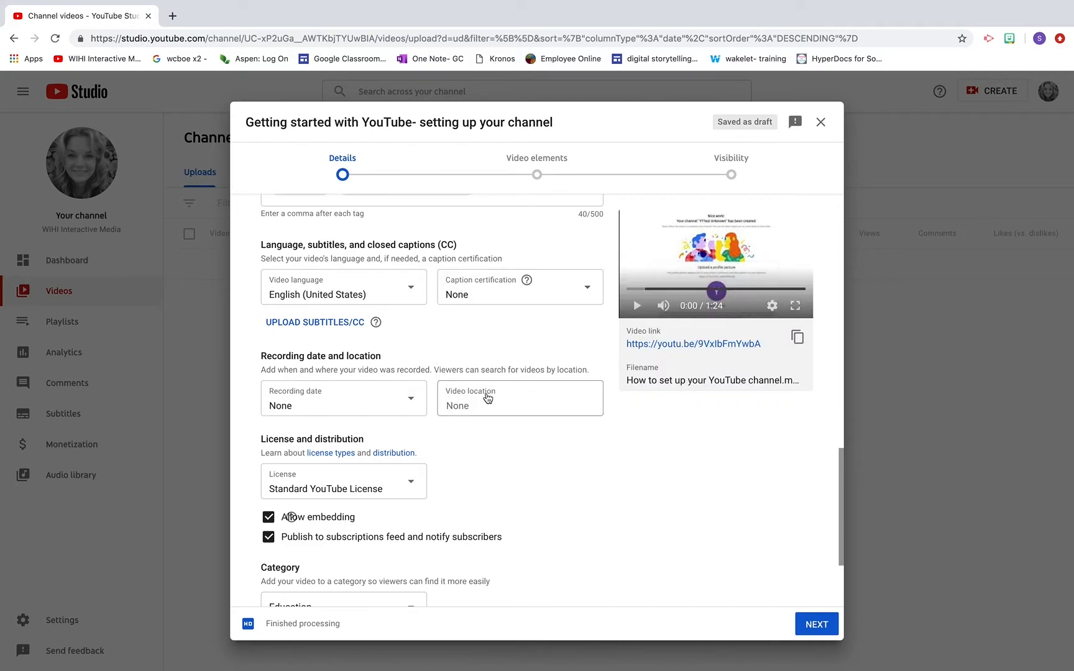
Review the help for uploading subtitles and the recording date calendar without choosing a date.
scroll(486, 398, "down", 3)
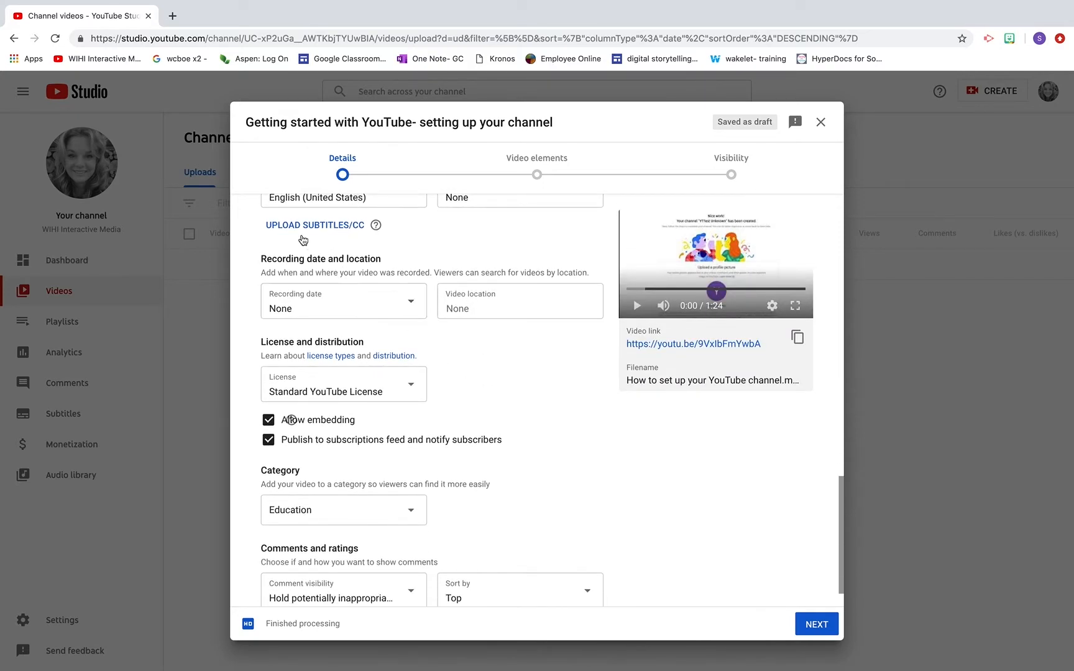
mouse_move(376, 227)
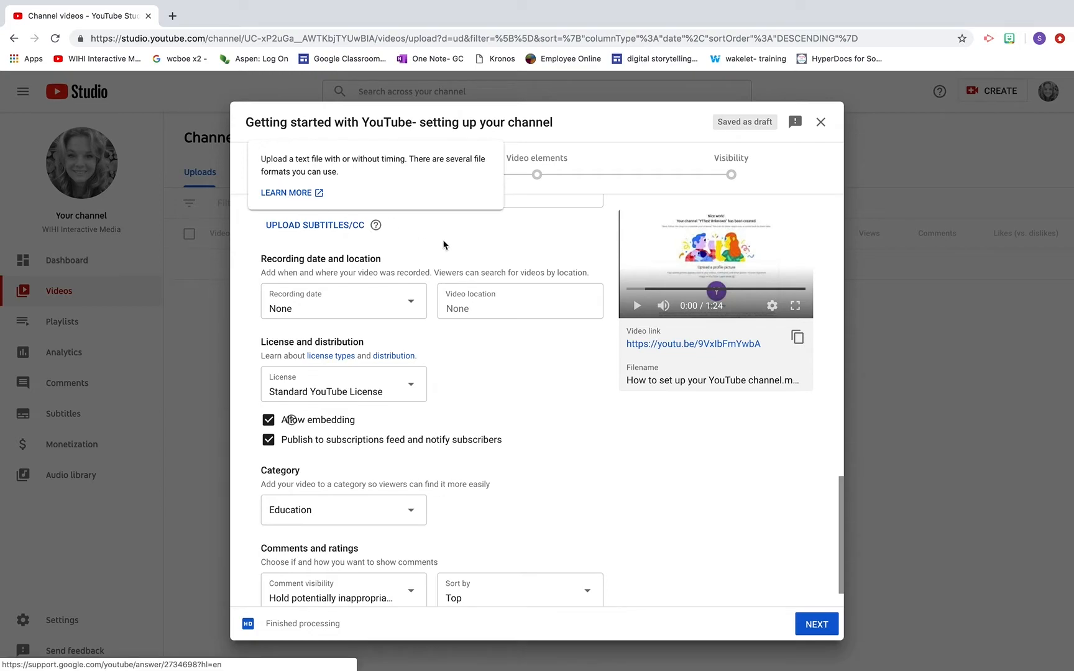
scroll(446, 244, "down", 1)
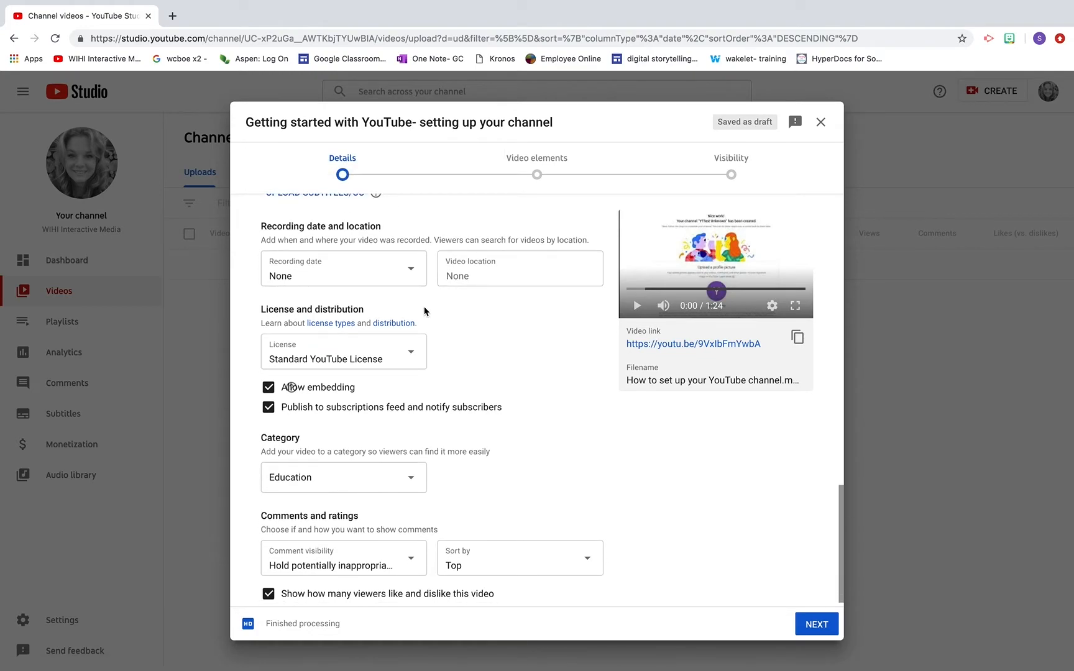
left_click(410, 277)
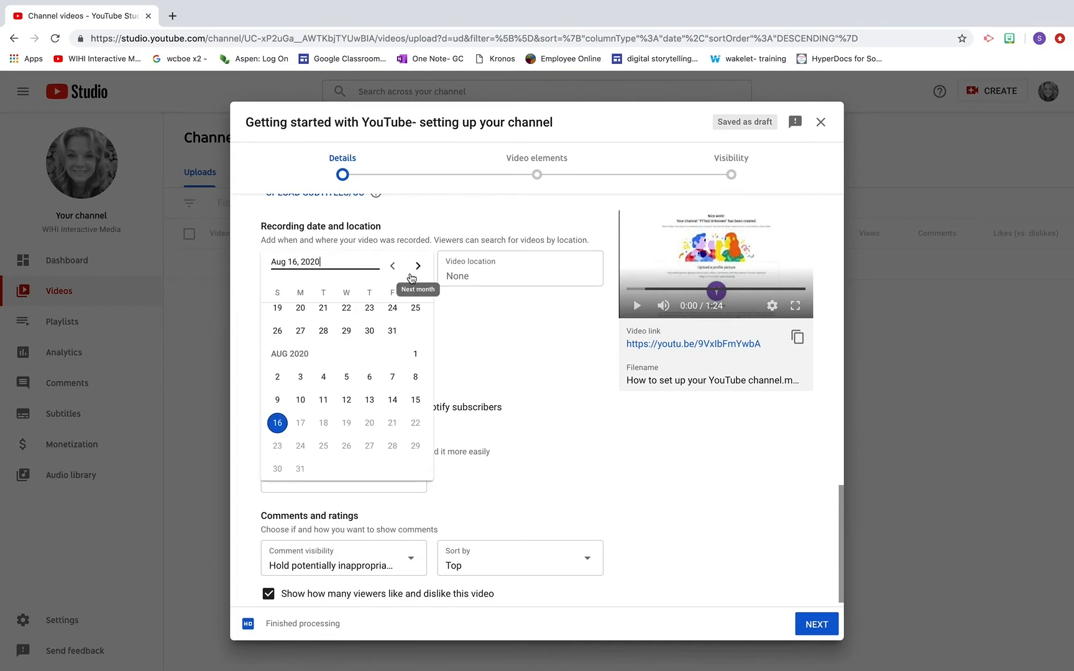
left_click(521, 346)
scroll(494, 314, "down", 1)
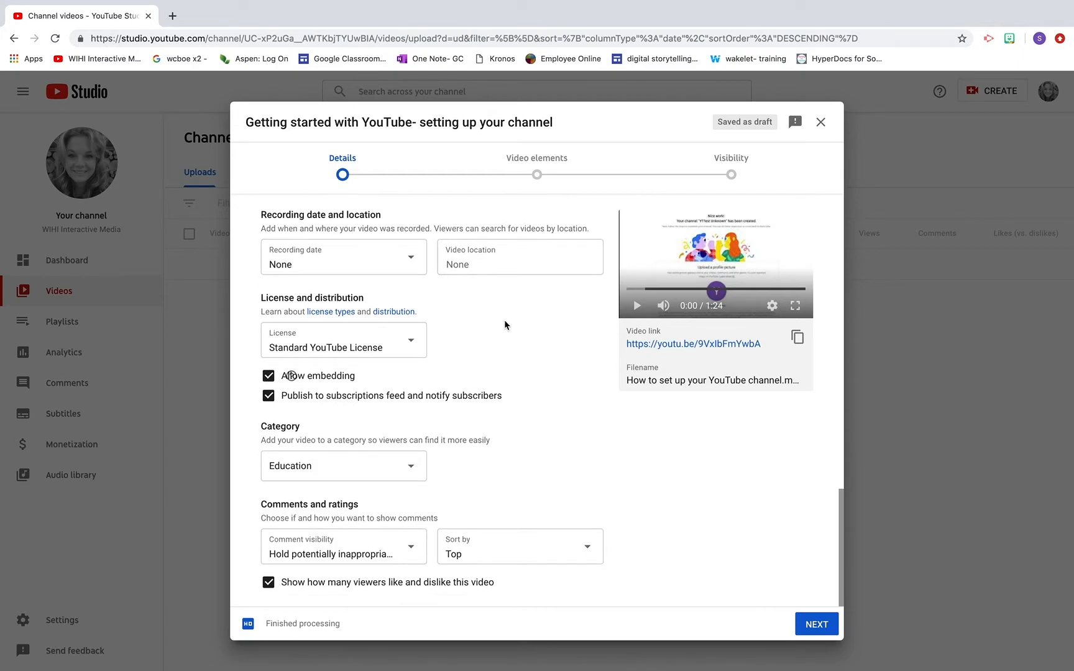
Check the license choices, keeping Standard YouTube License, and select Education as the video's category.
left_click(410, 344)
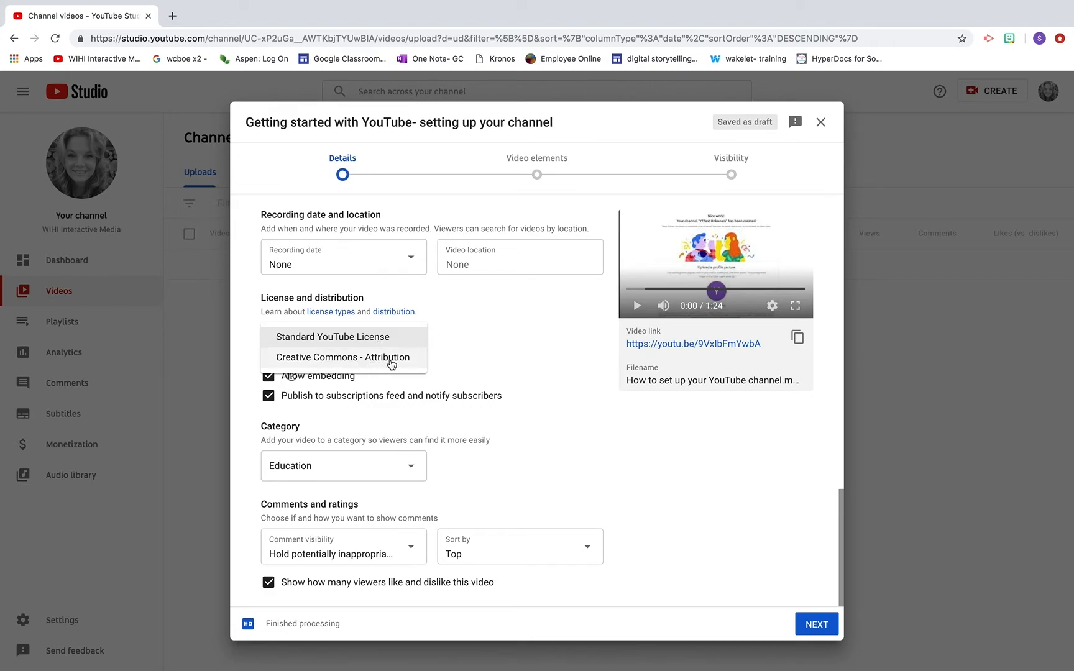
left_click(473, 327)
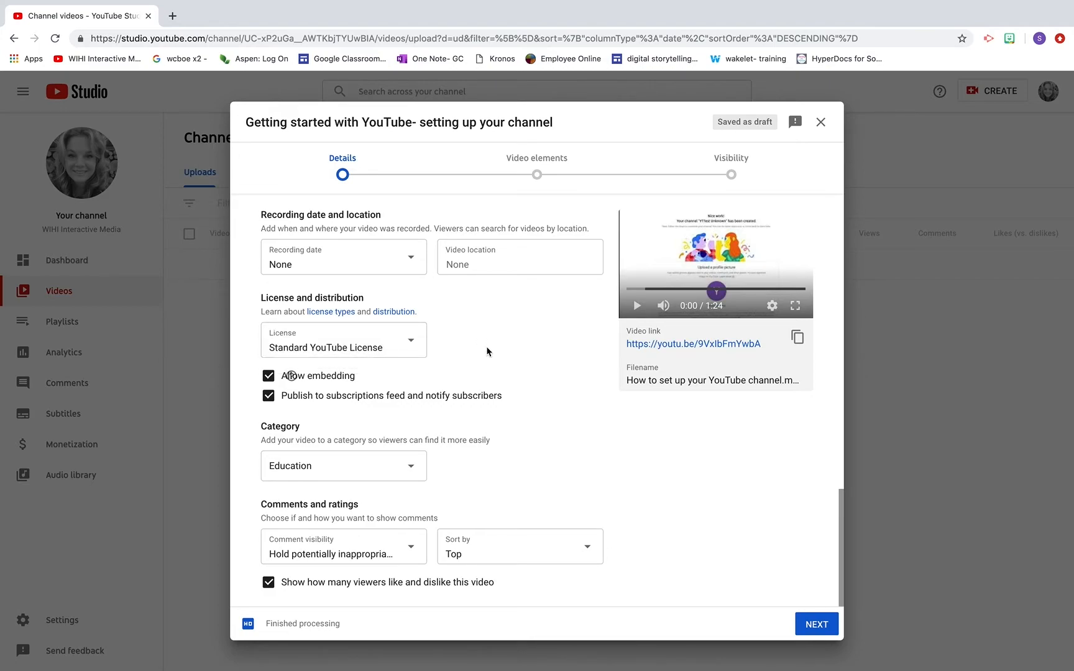
left_click(379, 469)
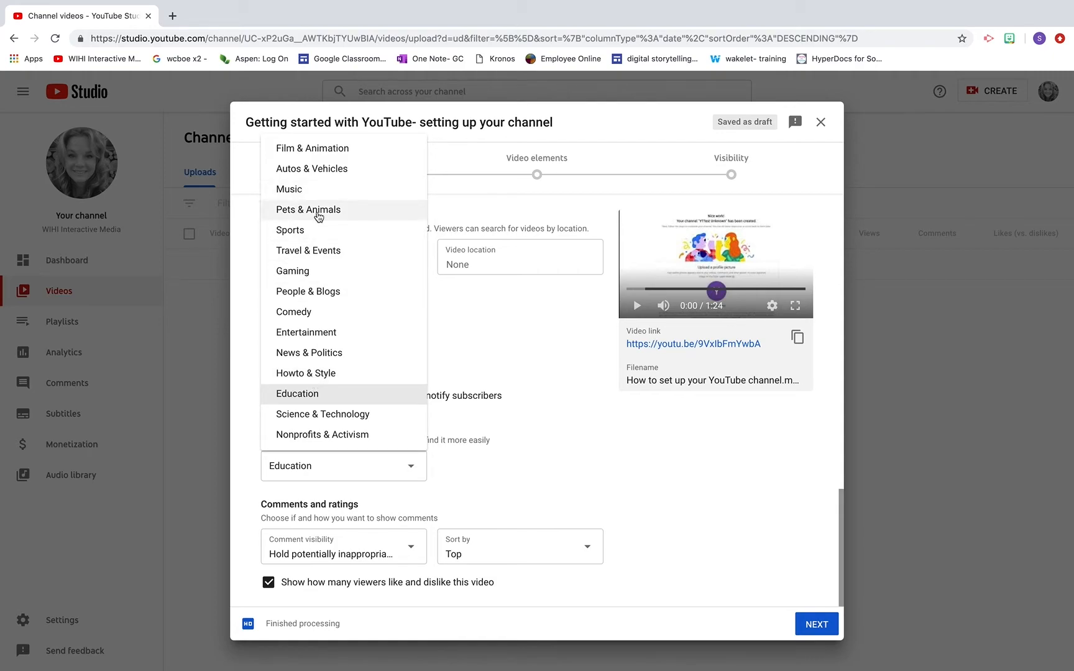
left_click(305, 396)
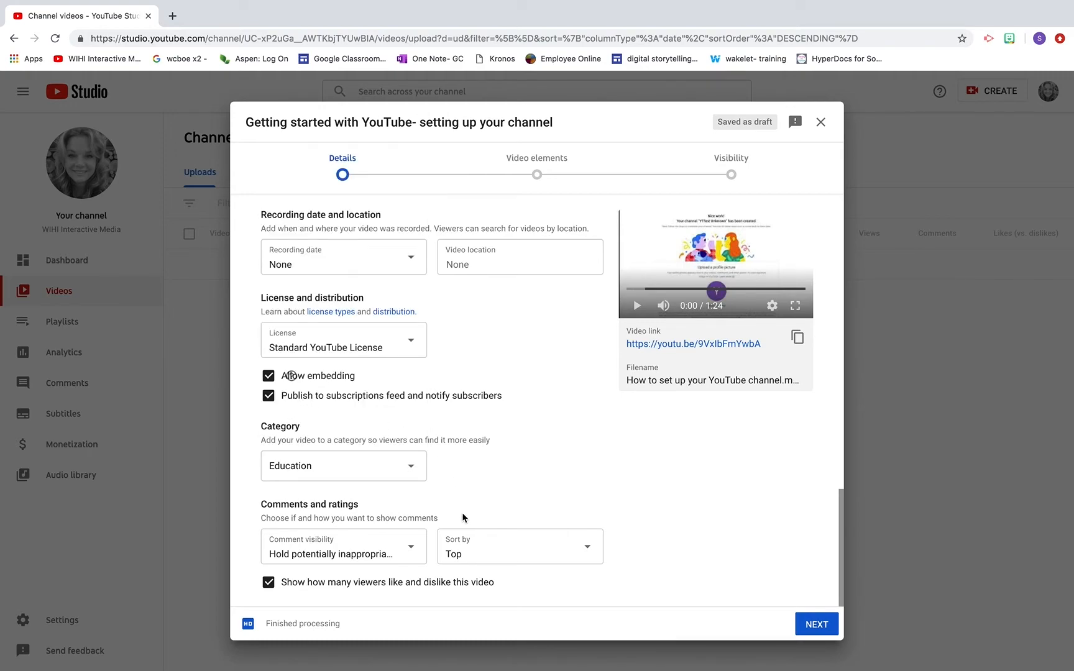
Set comment visibility to hold potentially inappropriate comments for review and sort the comments by Newest.
left_click(406, 556)
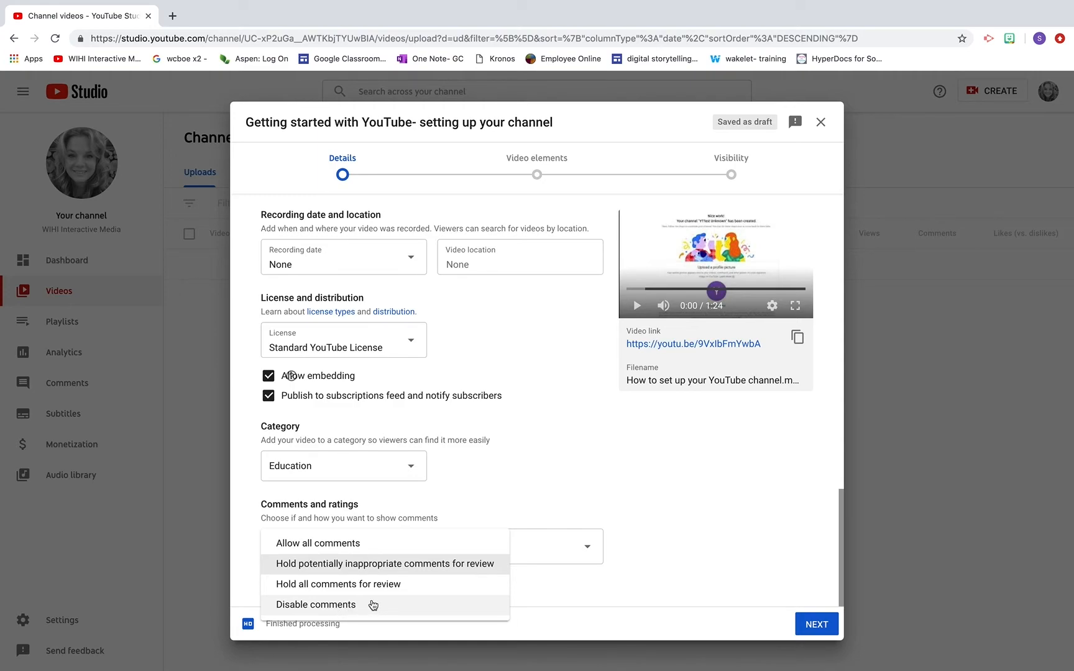
left_click(341, 563)
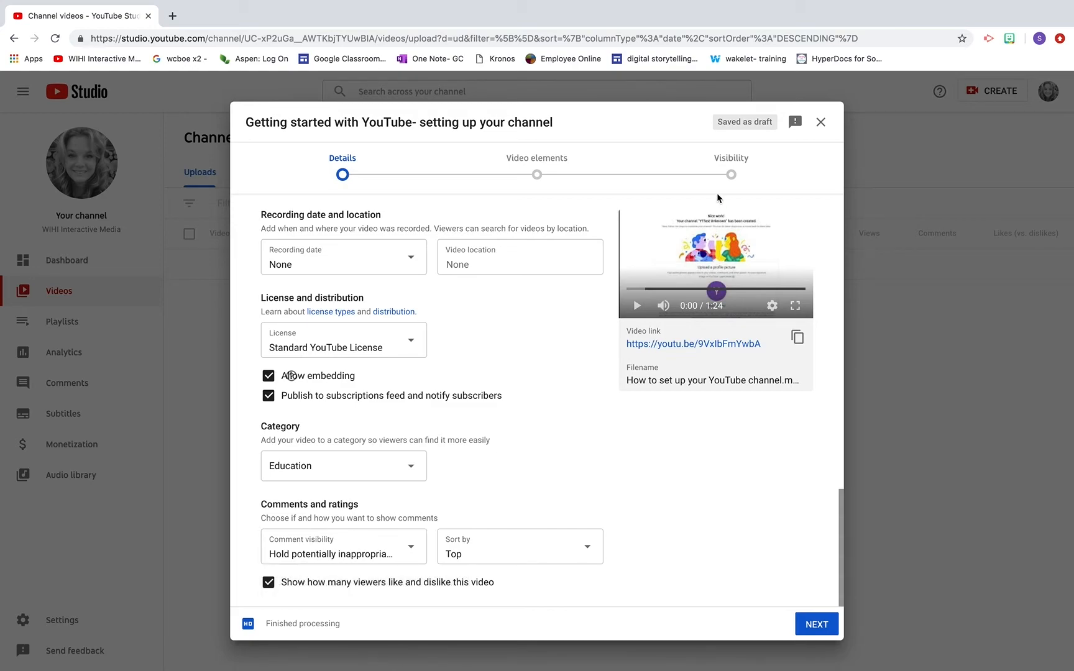
left_click(576, 558)
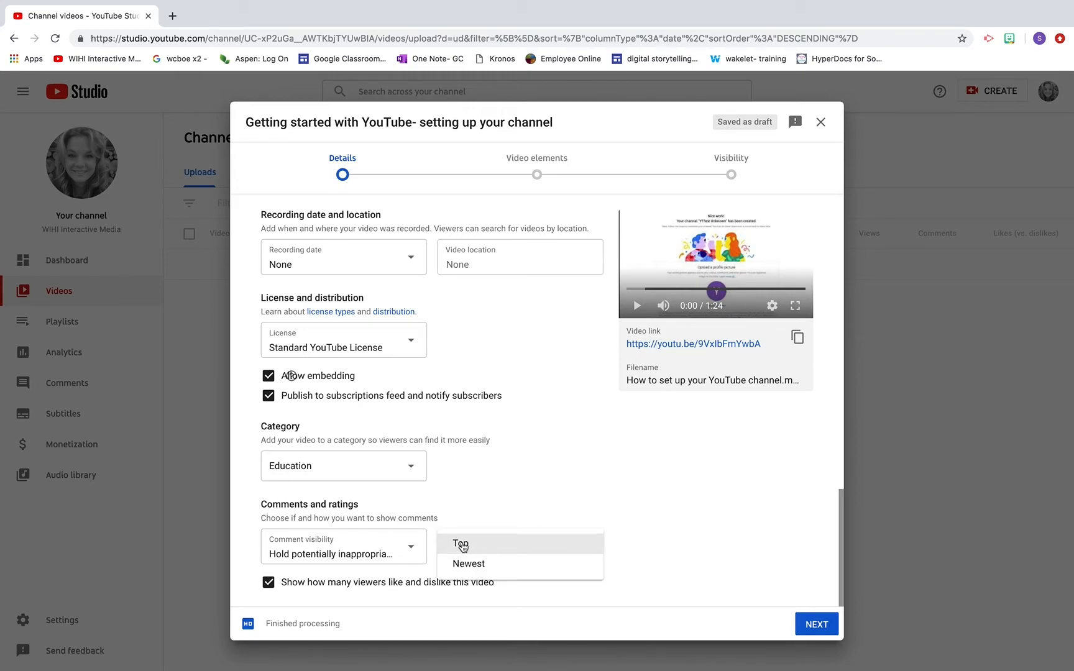
left_click(473, 569)
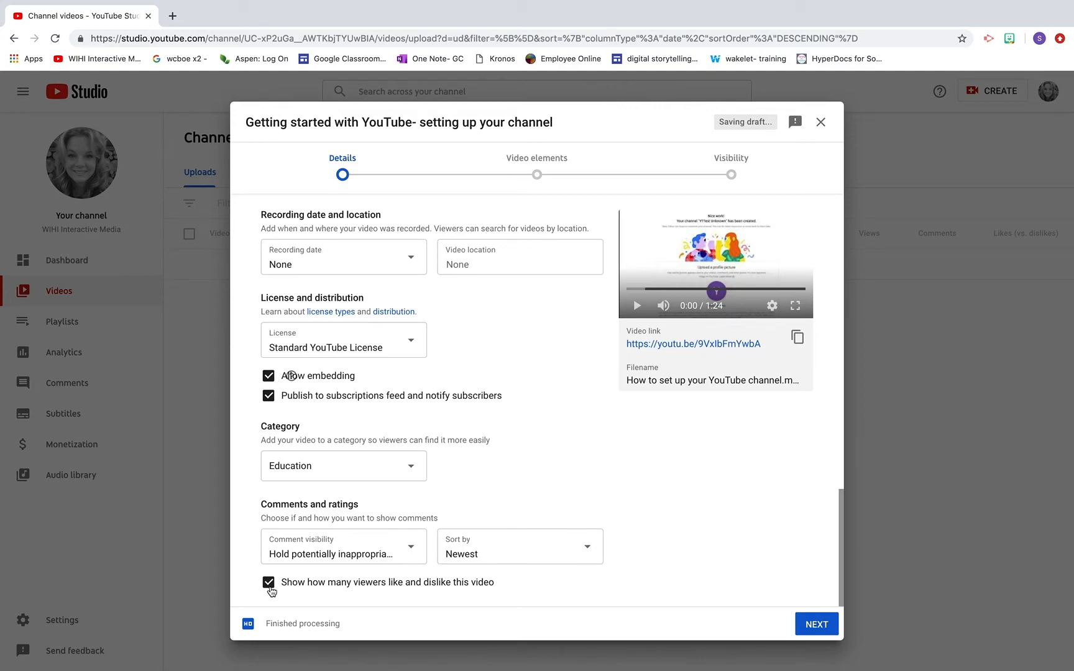
Set the video's visibility to Public without adding an end screen or cards, and publish it.
left_click(820, 627)
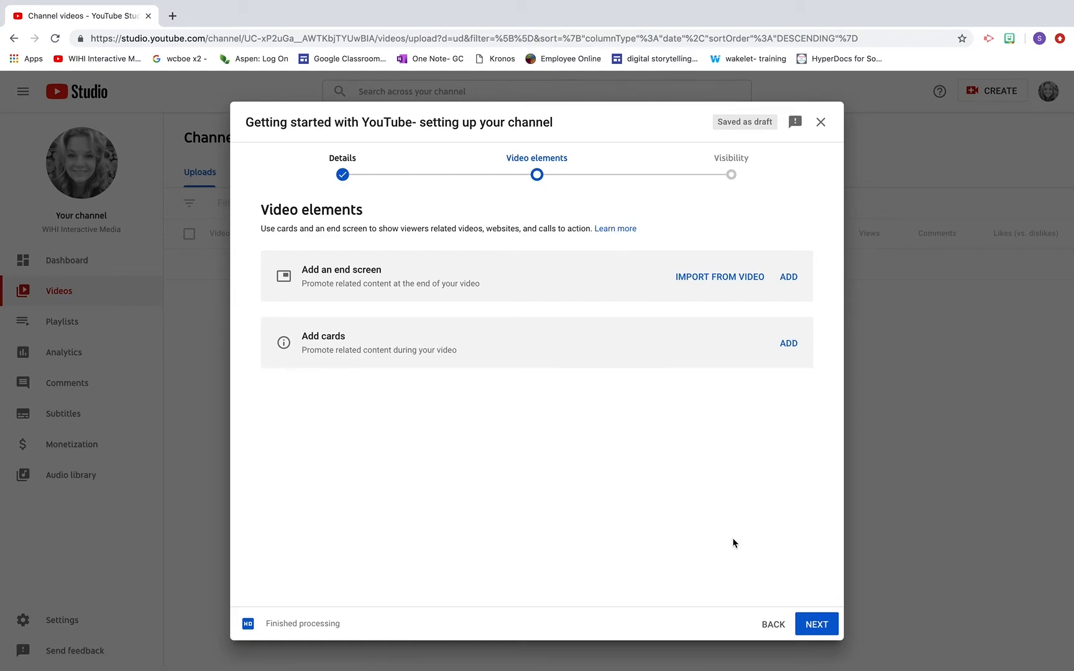
left_click(806, 628)
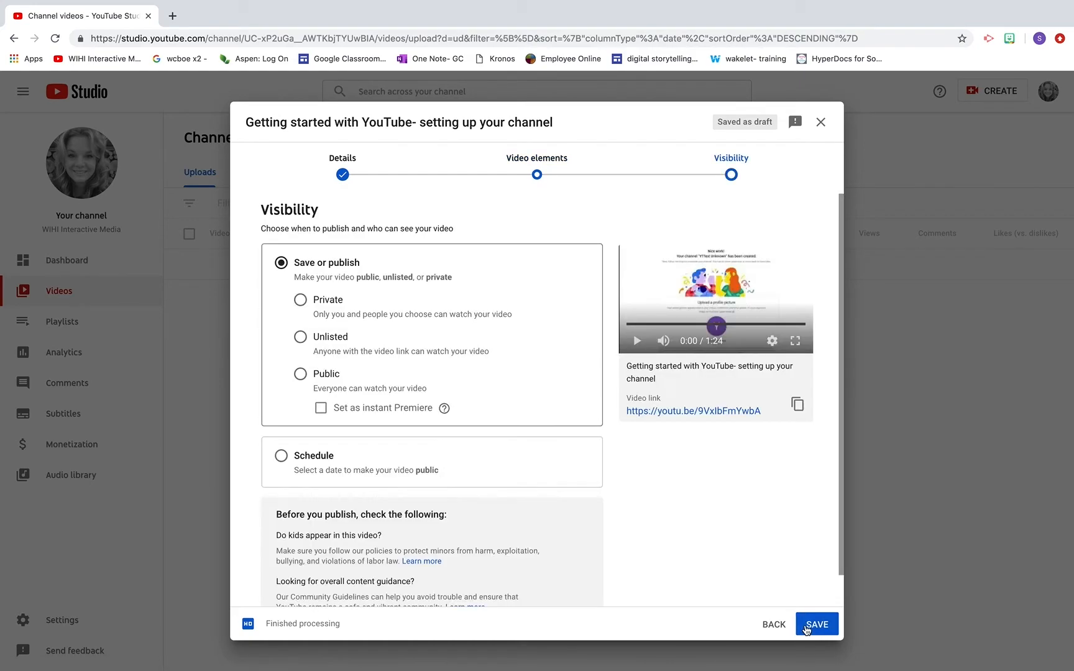
scroll(594, 407, "down", 1)
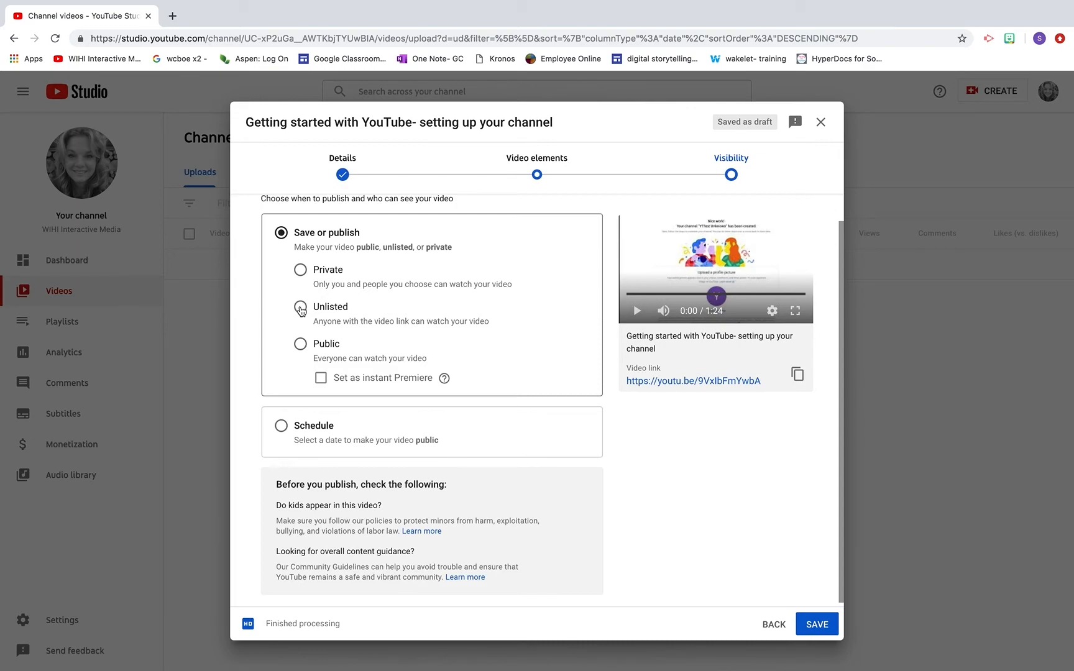
left_click(300, 345)
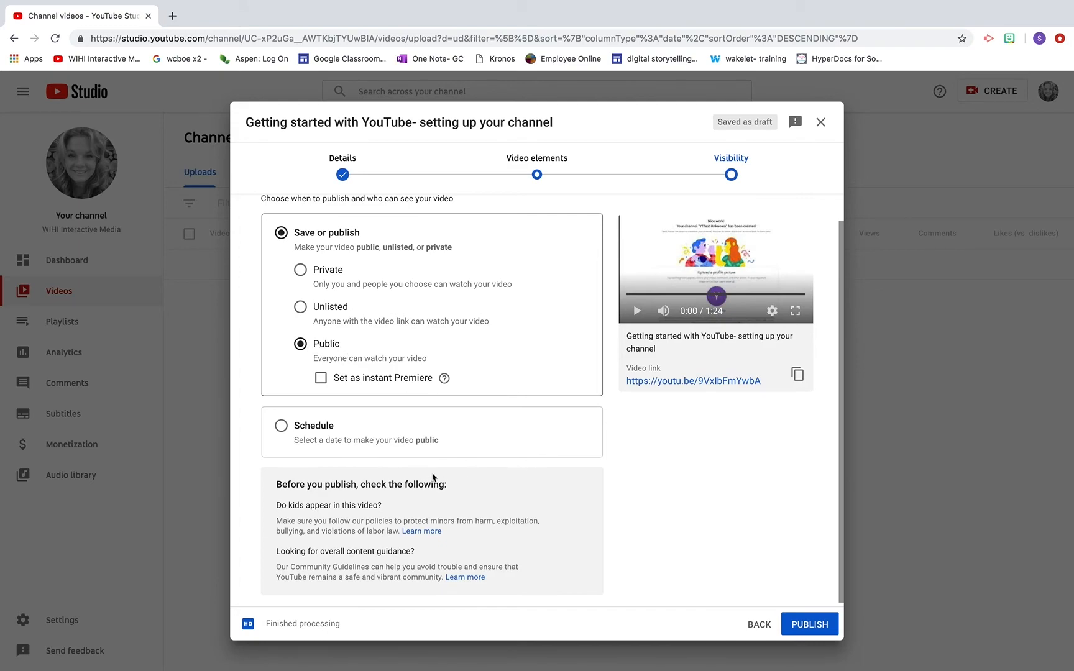
scroll(423, 463, "down", 1)
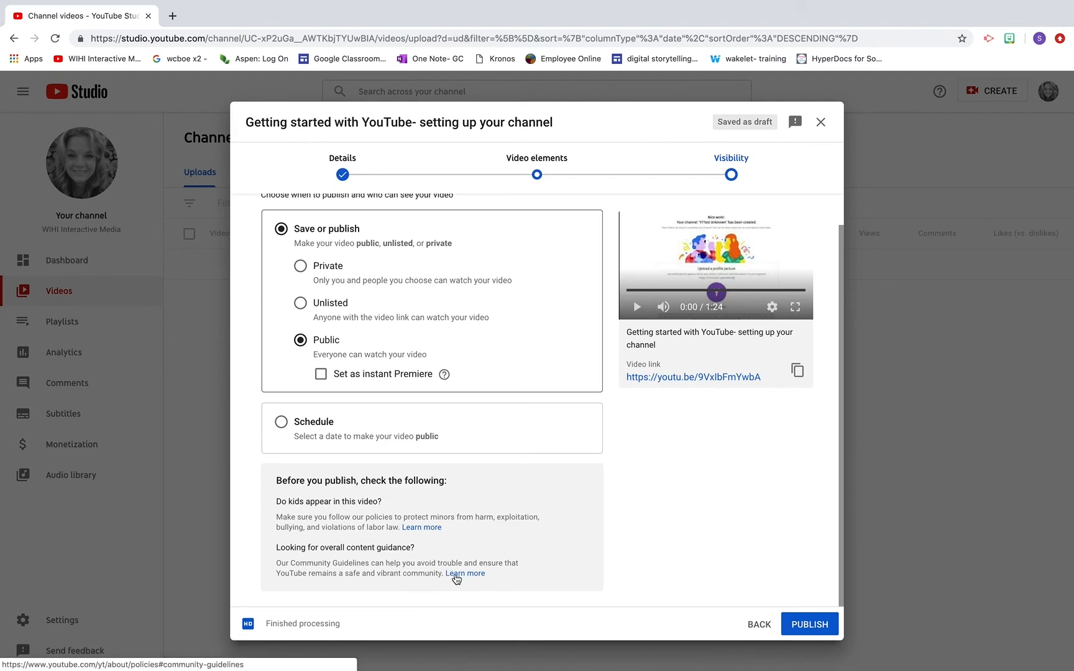
left_click(807, 626)
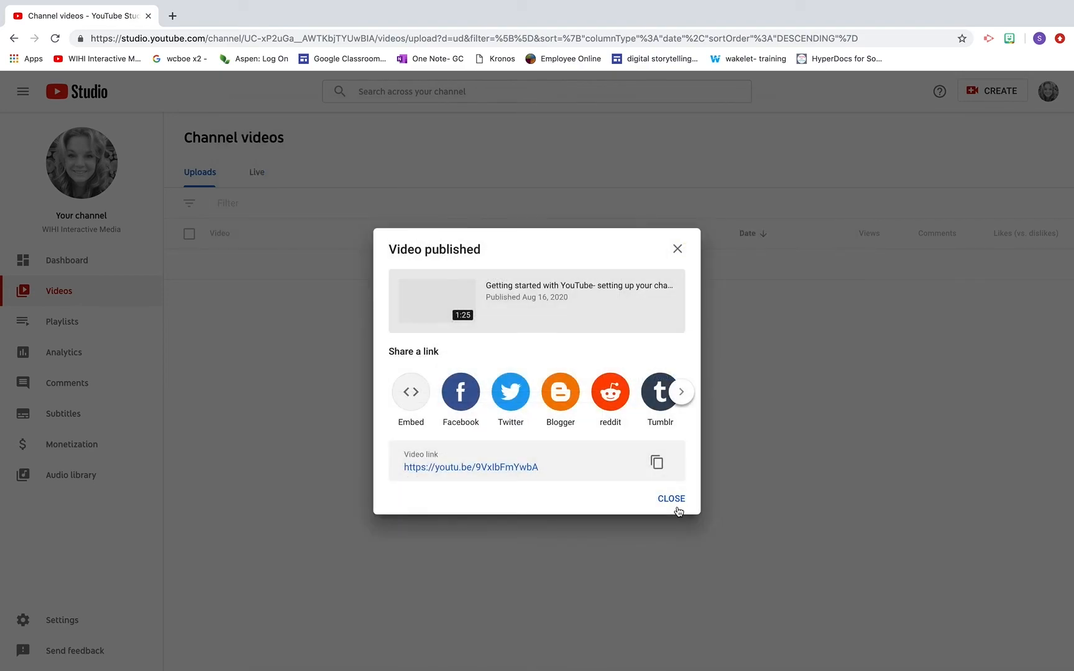
left_click(677, 508)
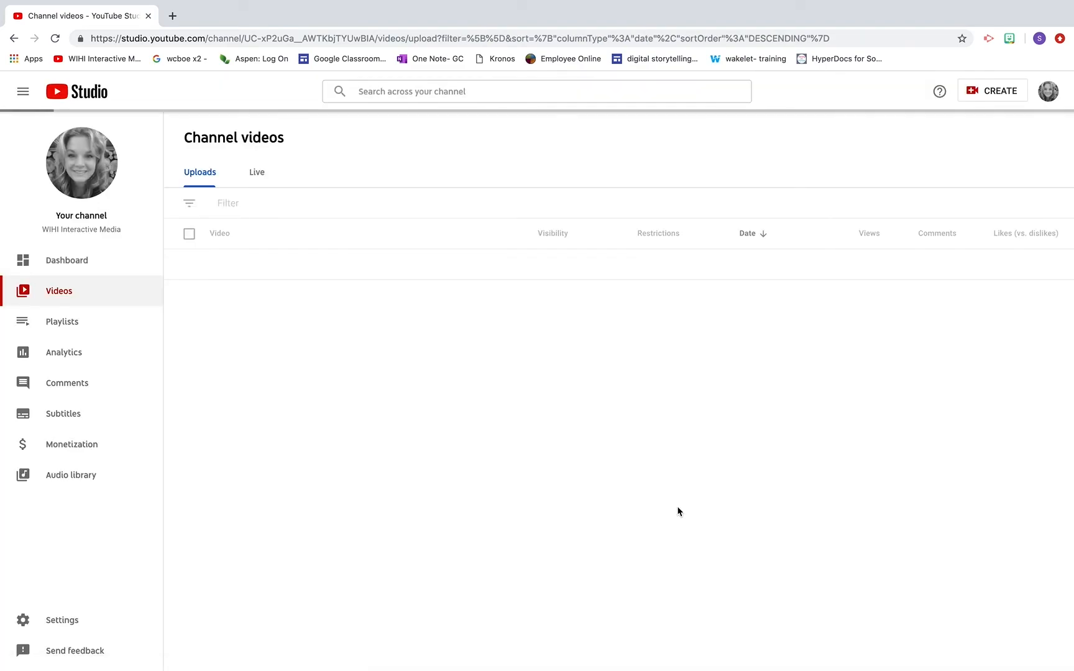
Open the newly published video from the channel's uploads and review its details, analytics, editor, comments and subtitles pages.
mouse_move(309, 273)
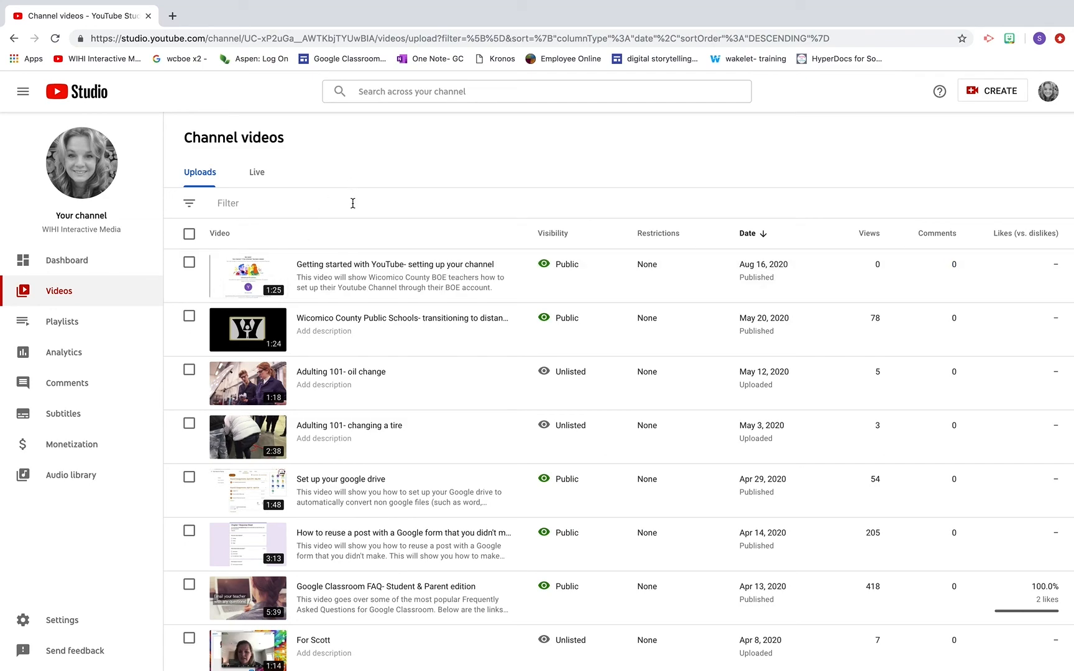
left_click(233, 271)
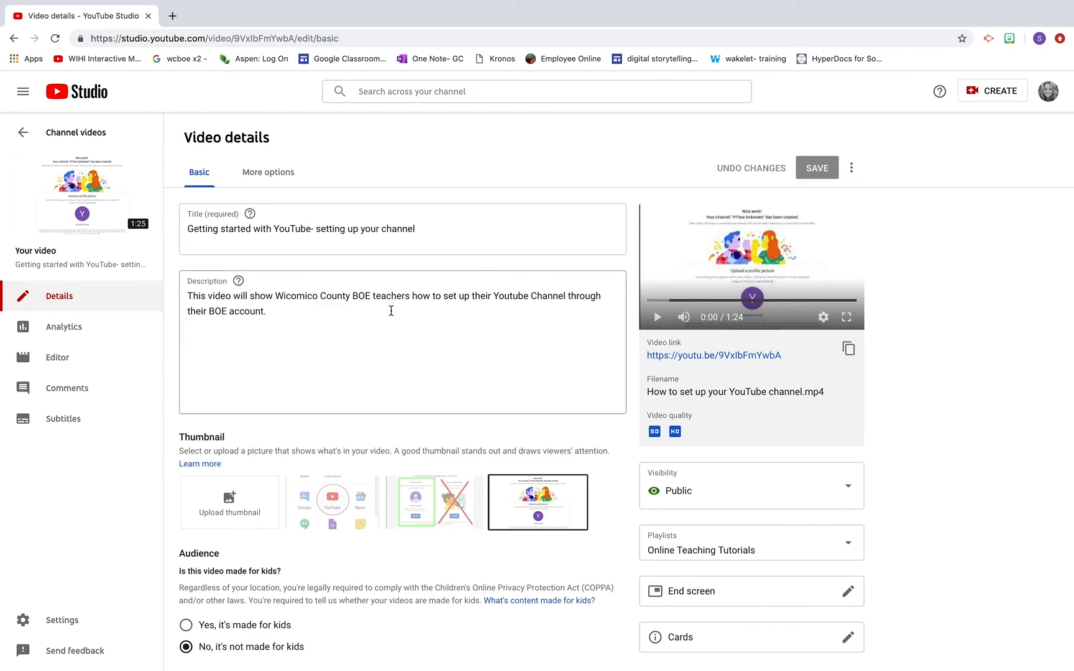
scroll(392, 310, "down", 2)
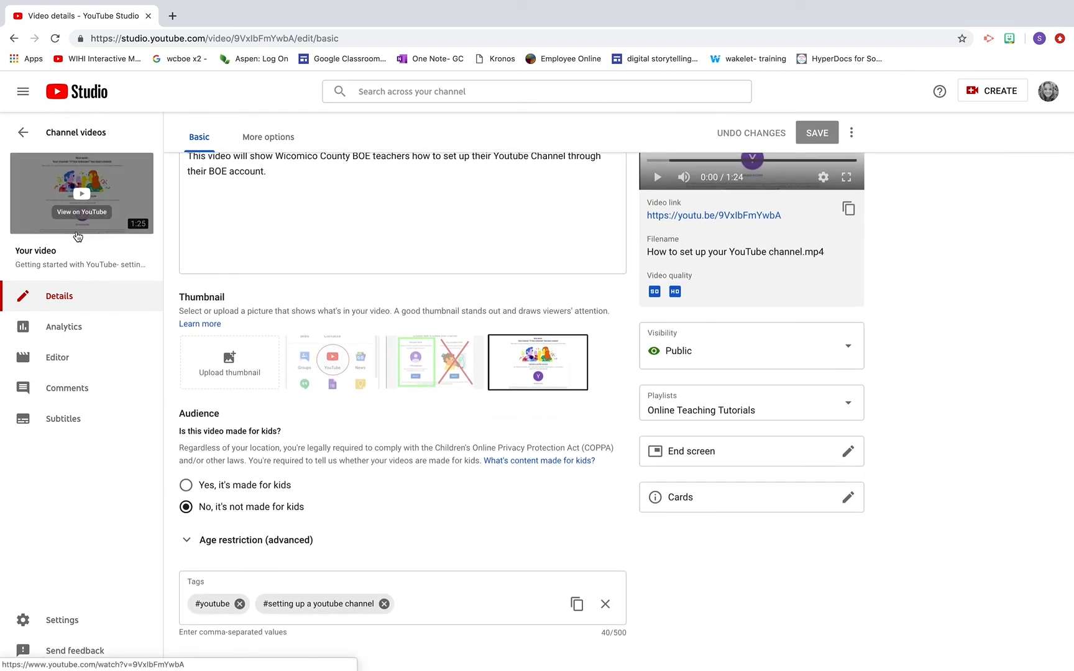
left_click(61, 334)
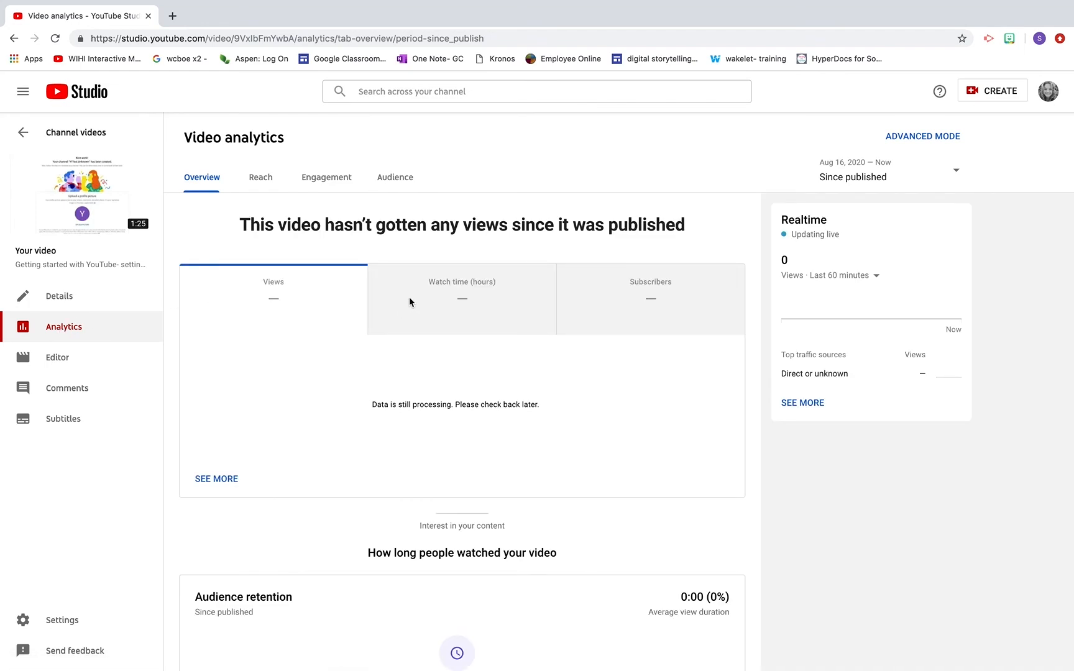
left_click(59, 353)
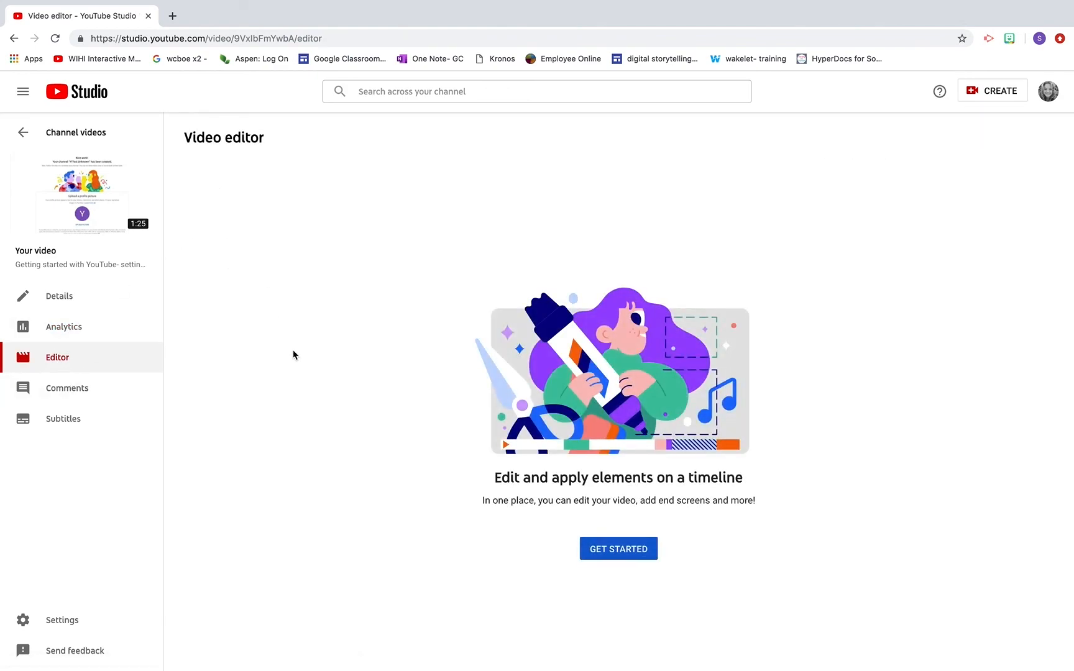
left_click(53, 393)
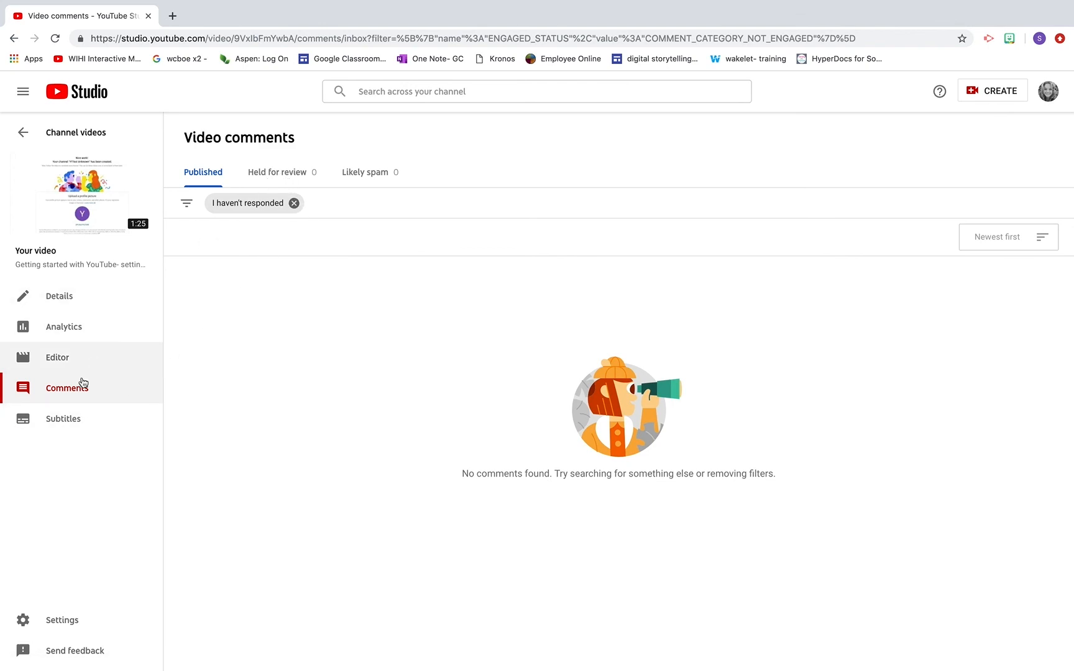
left_click(63, 421)
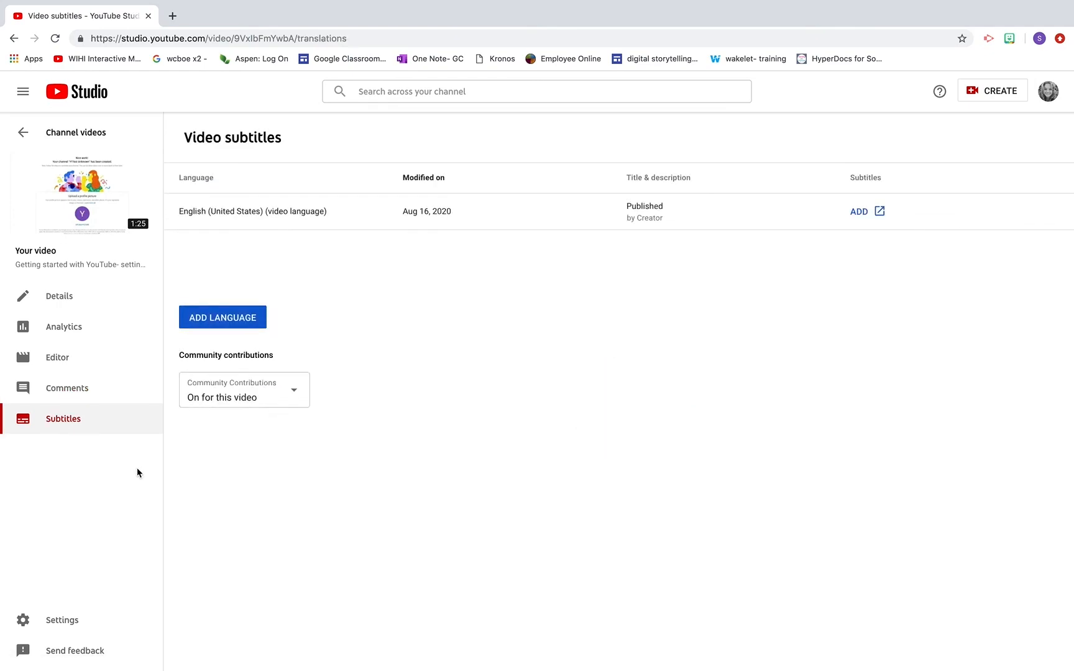
left_click(61, 296)
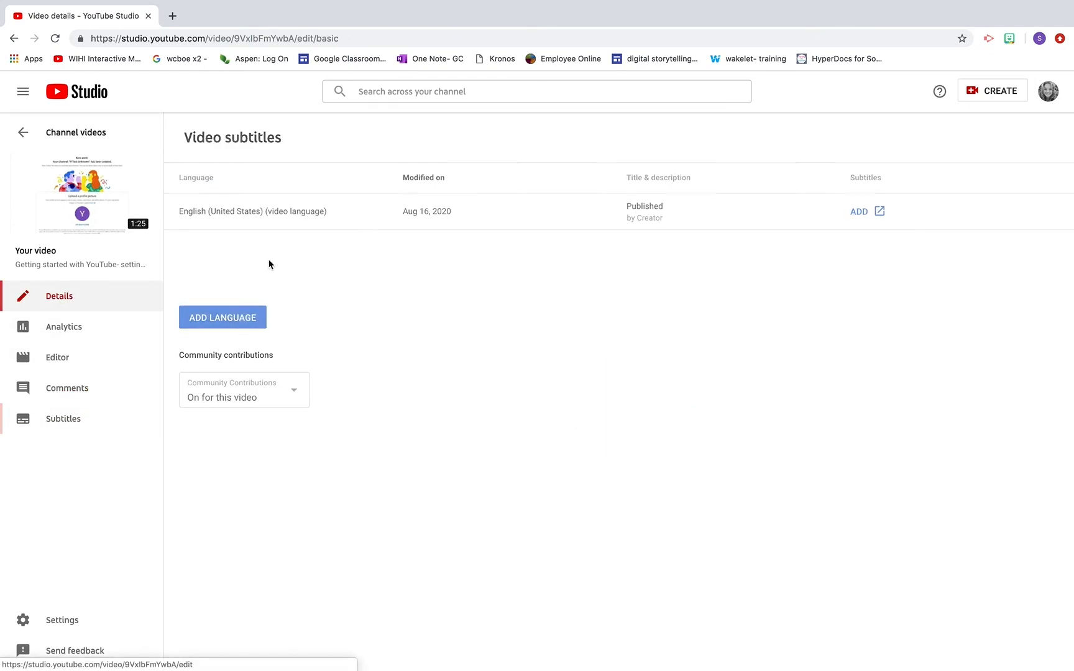
scroll(918, 275, "down", 1)
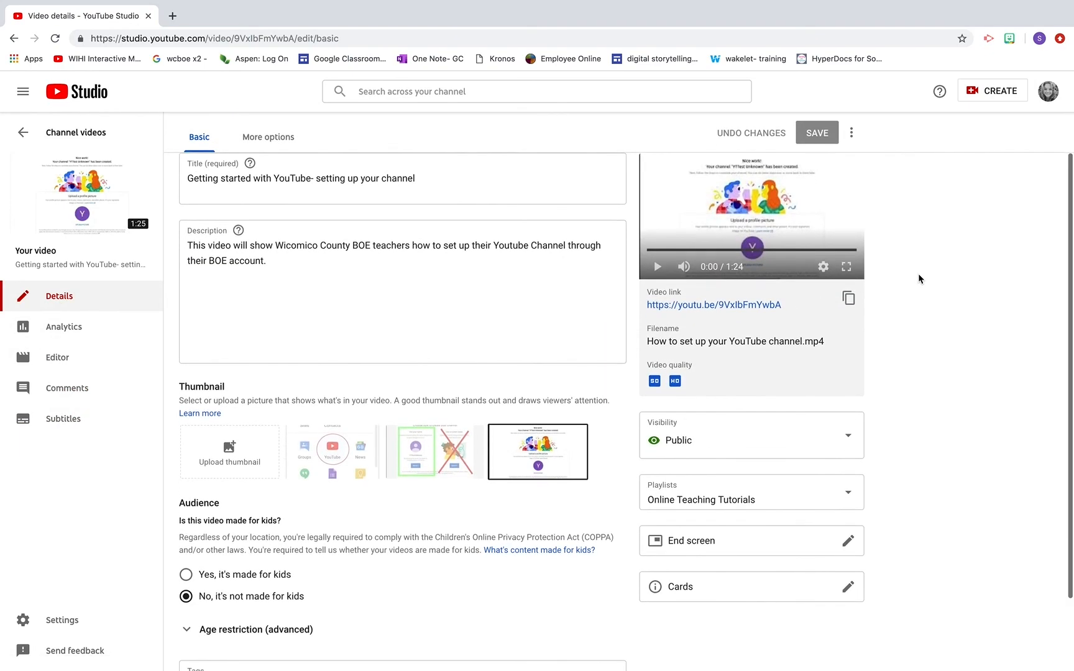